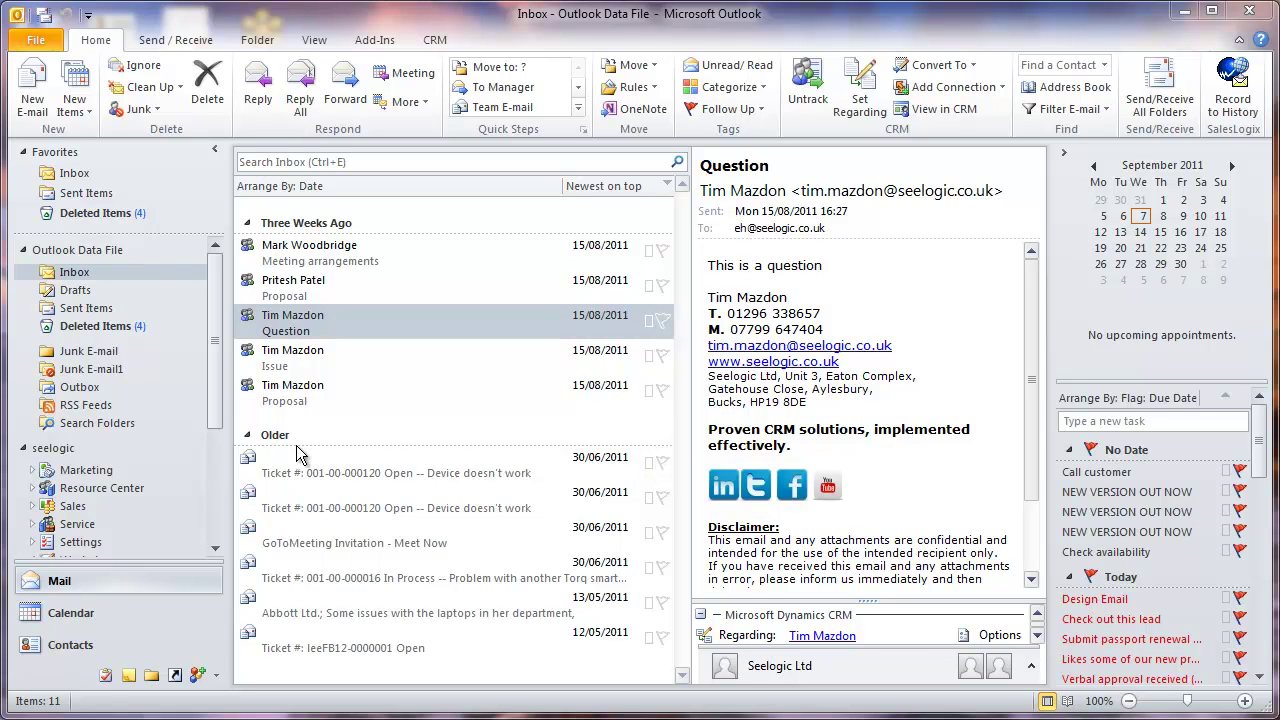
Look through the seelogic CRM areas in the folder list and collapse the Workplace area
{"action": "left_click_drag", "start_coordinate": [214, 408], "coordinate": [214, 517]}
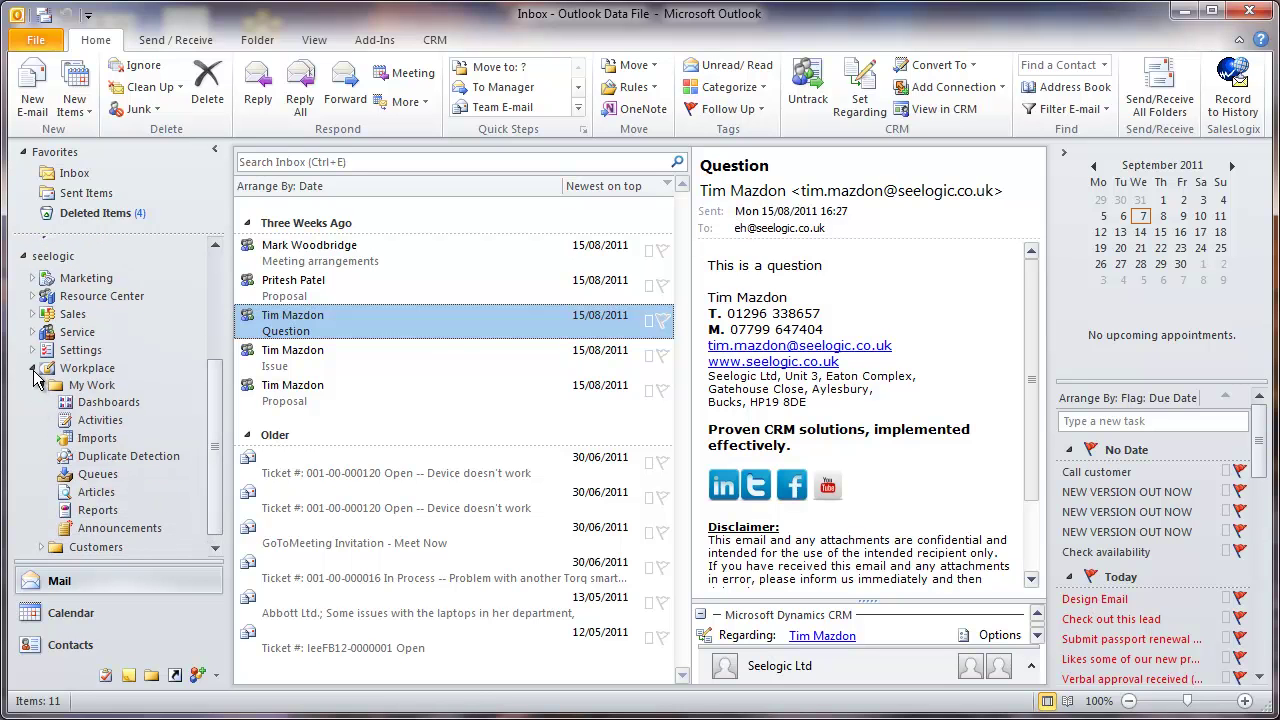
{"action": "left_click", "coordinate": [33, 368]}
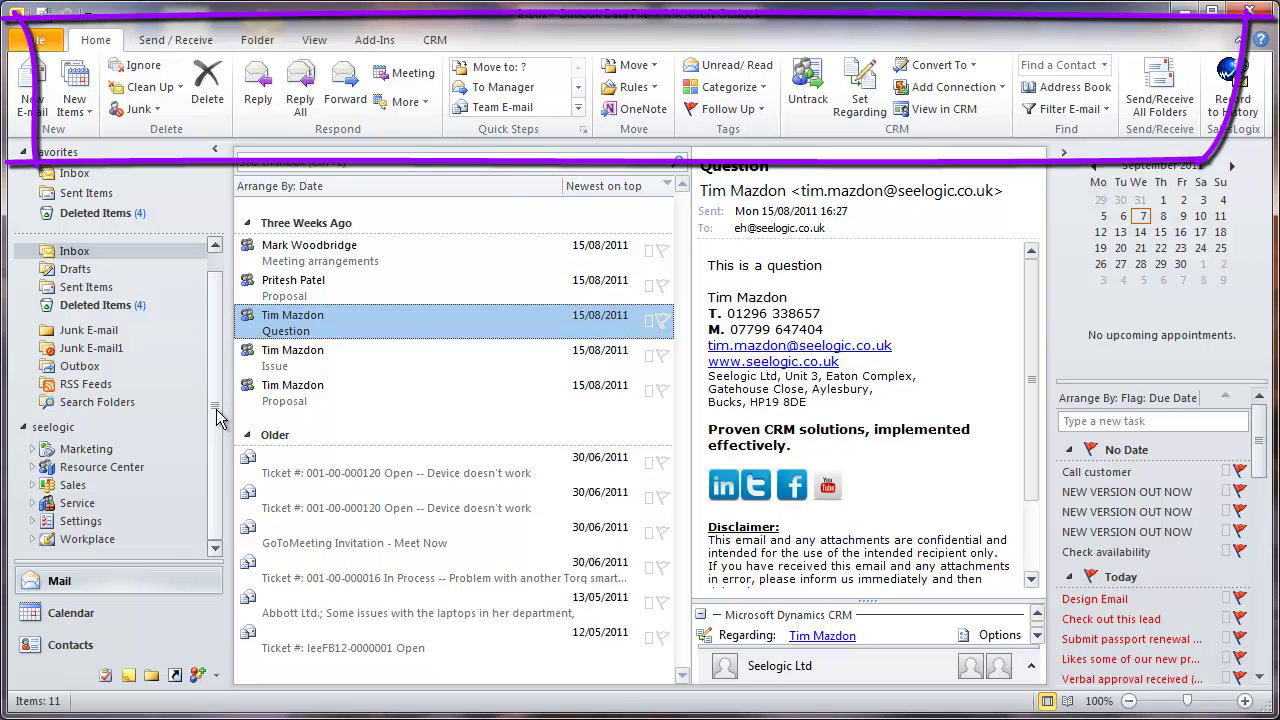
{"action": "scroll", "coordinate": [218, 400], "scroll_direction": "up", "scroll_amount": 1}
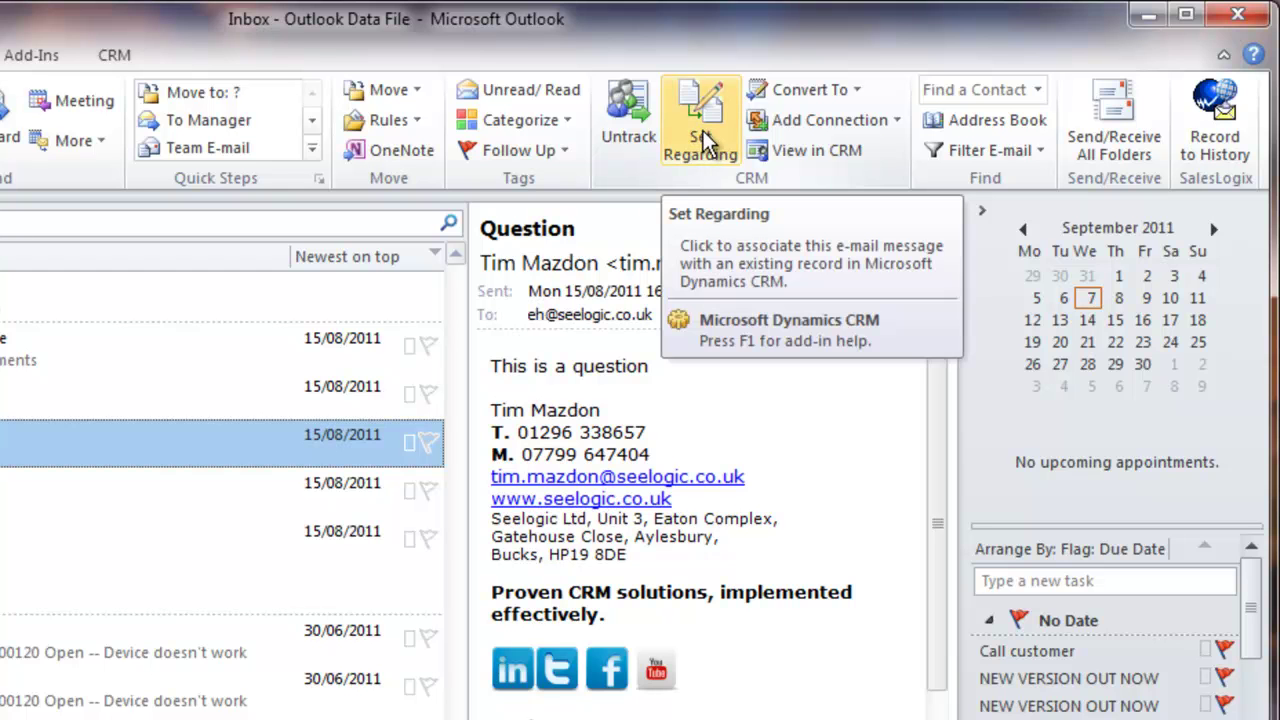
Review the CRM conversion options for the selected e-mail and the CRM commands for new activities, new records and synchronization
{"action": "left_click", "coordinate": [857, 91]}
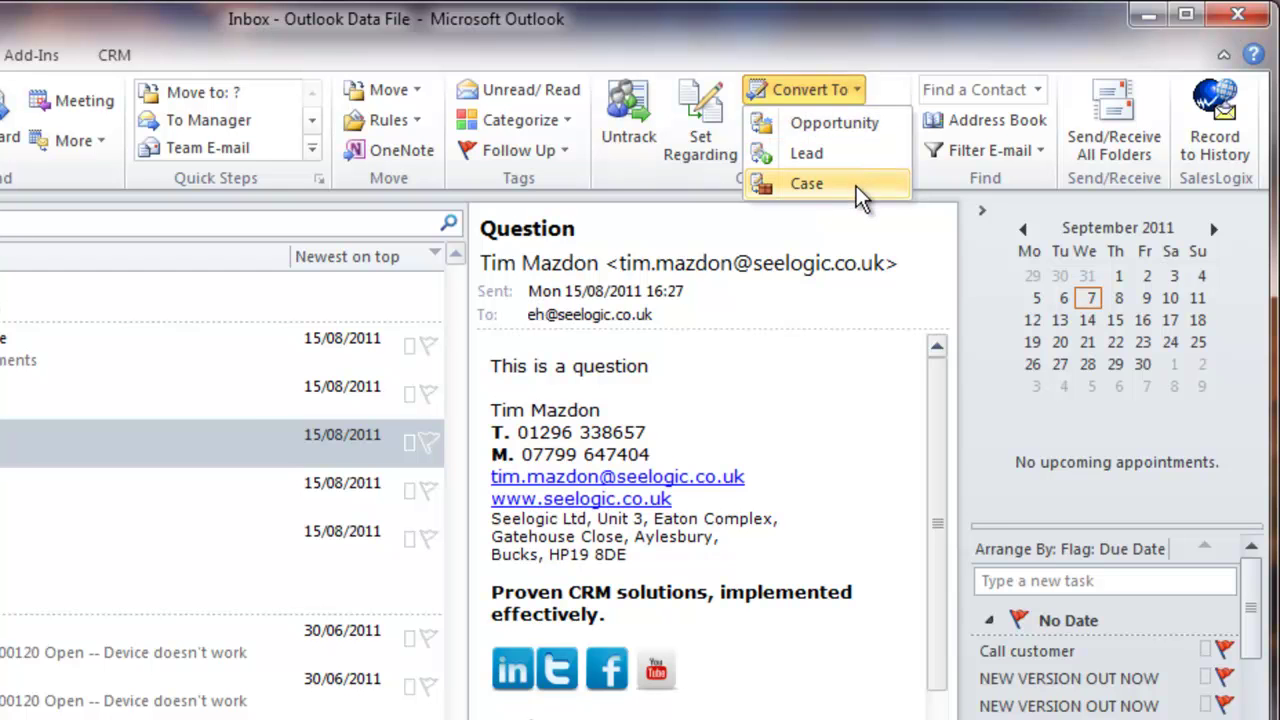
{"action": "left_click", "coordinate": [831, 235]}
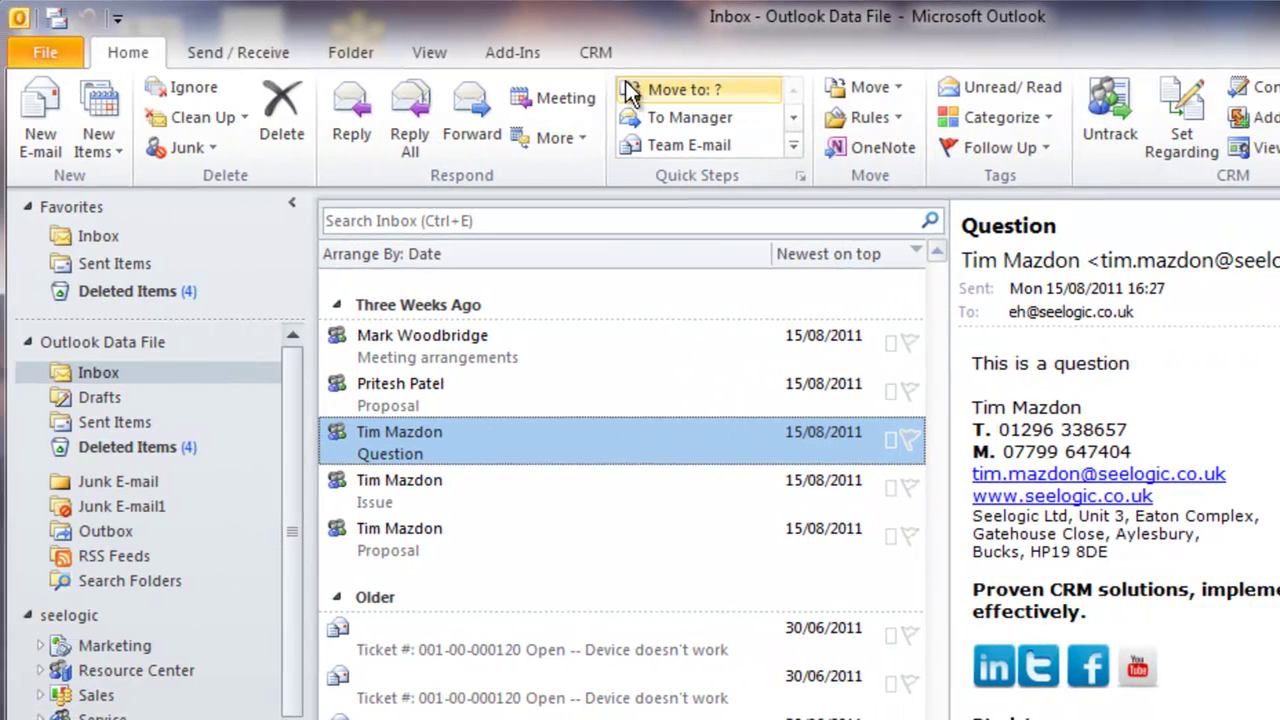
{"action": "left_click", "coordinate": [590, 54]}
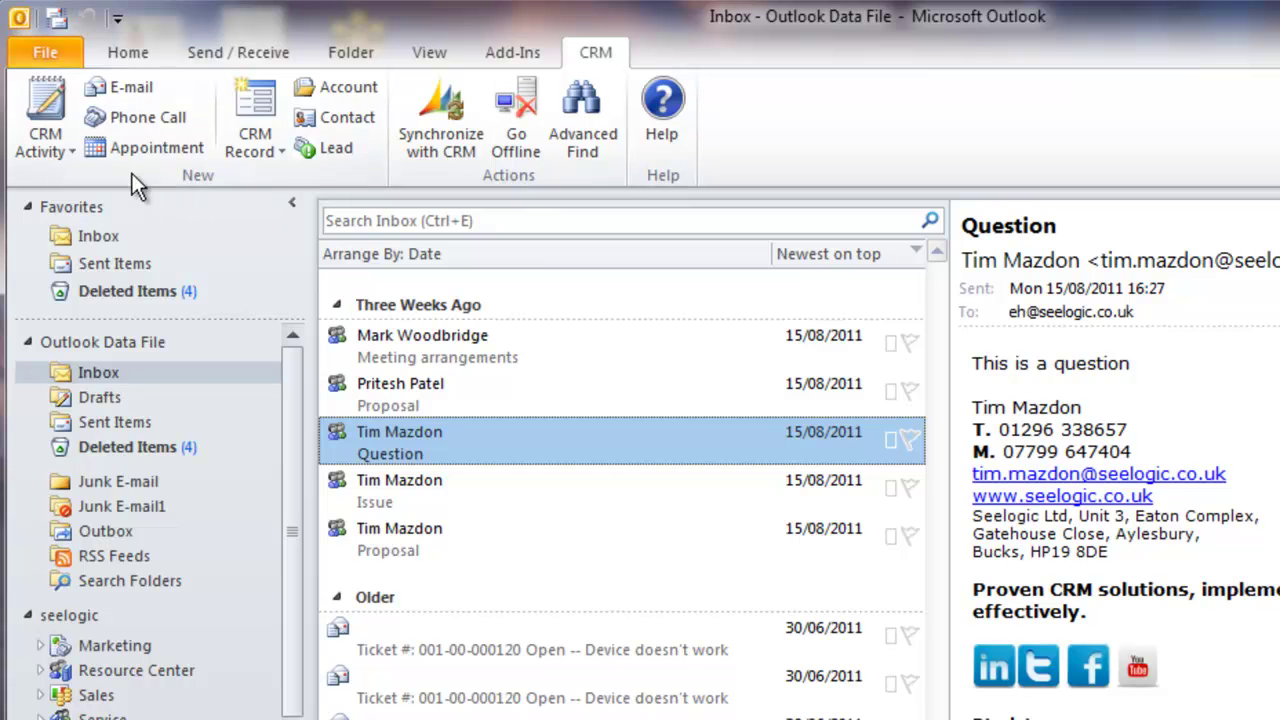
{"action": "left_click", "coordinate": [67, 151]}
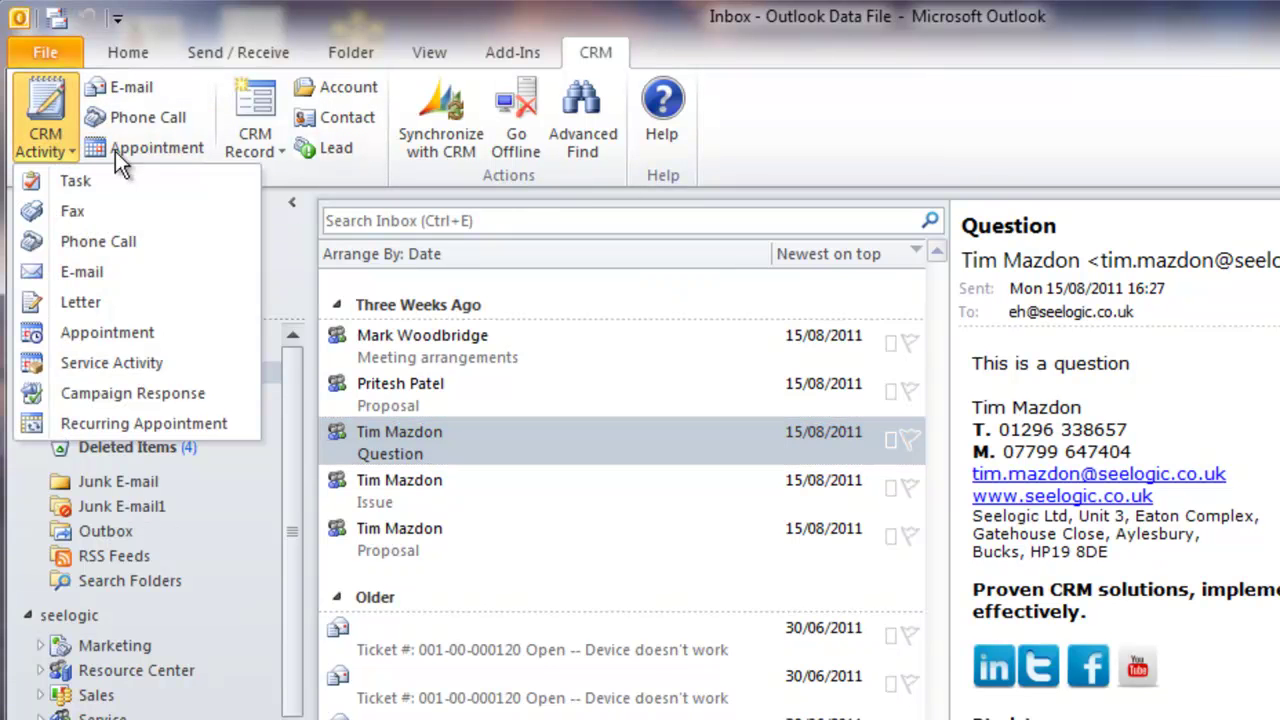
{"action": "left_click", "coordinate": [284, 153]}
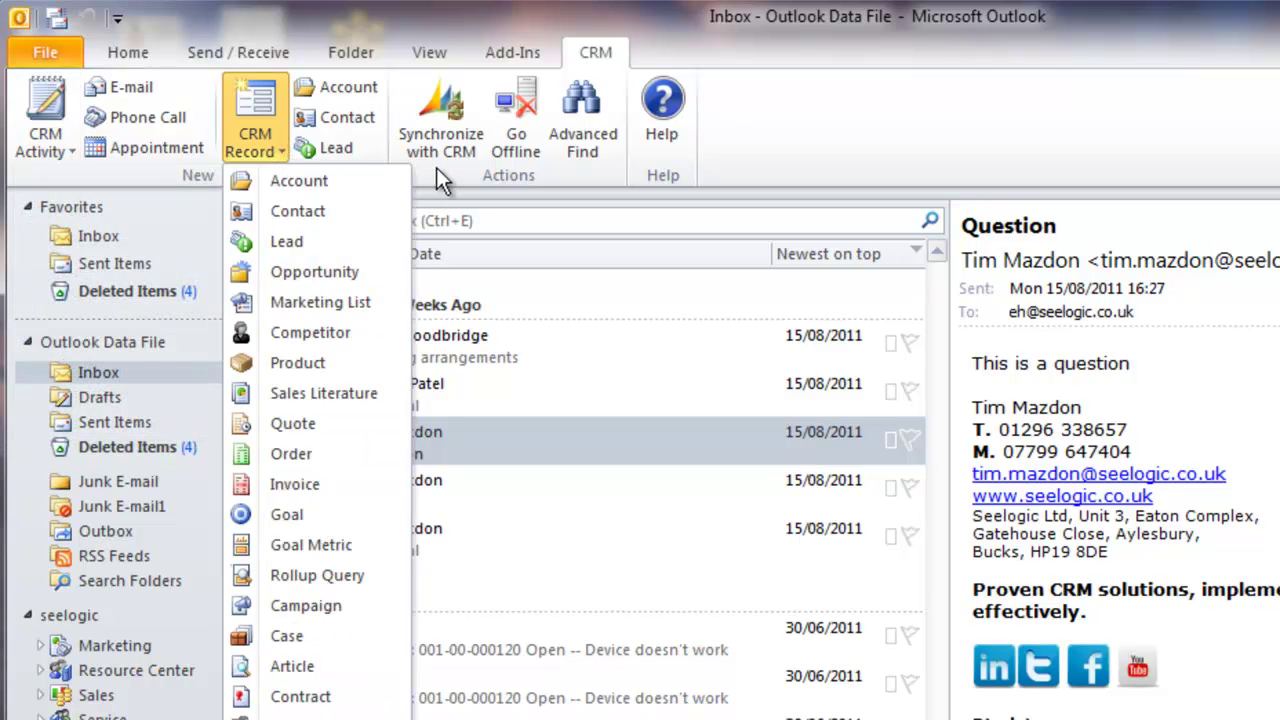
{"action": "left_click", "coordinate": [439, 167]}
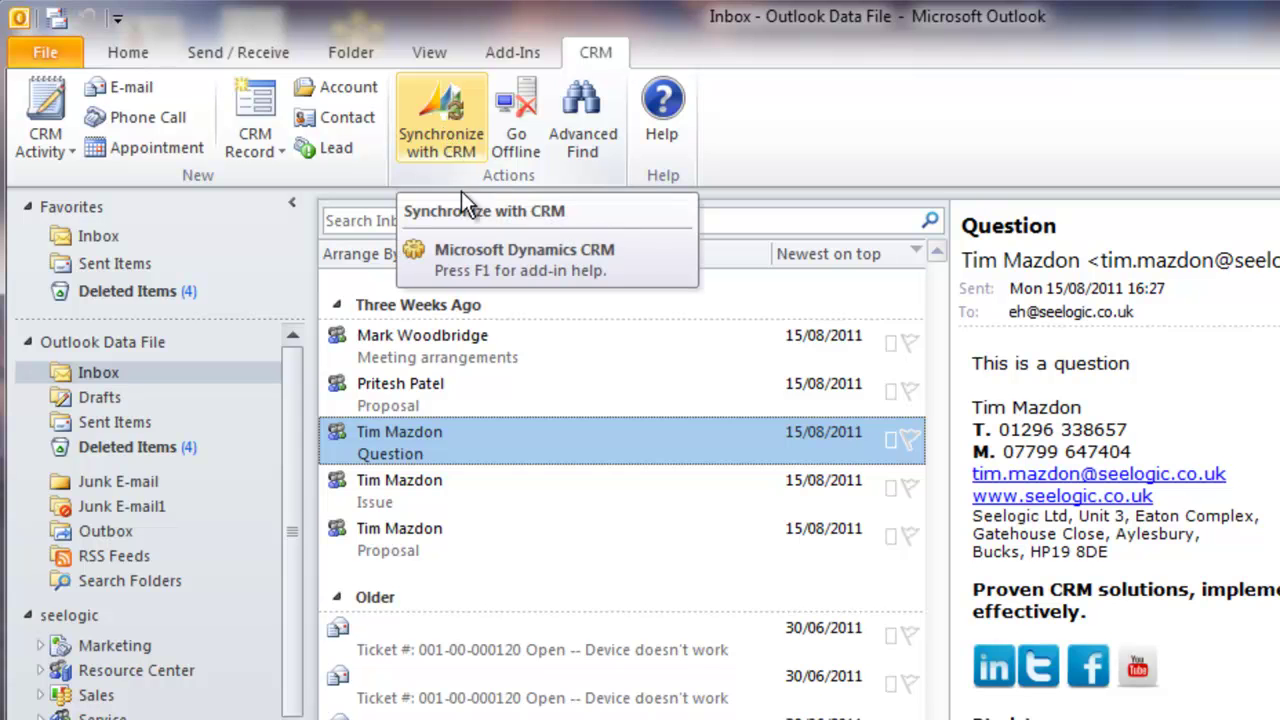
{"action": "left_click", "coordinate": [137, 58]}
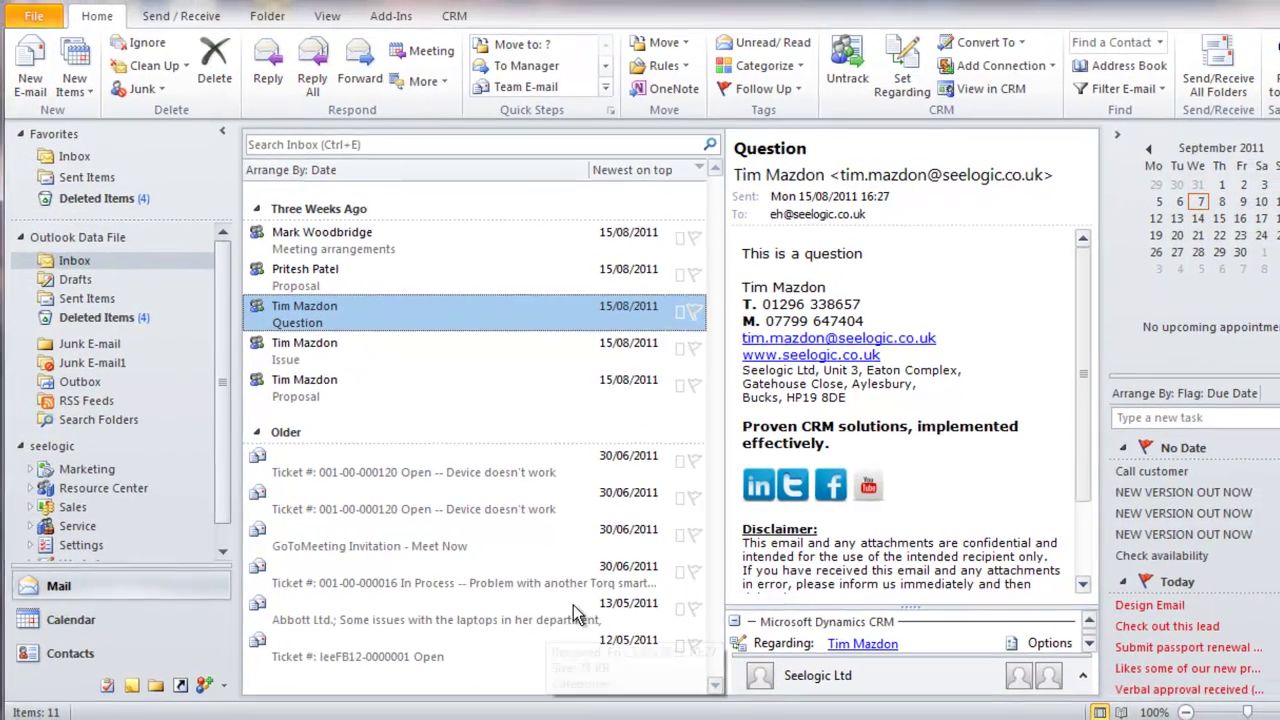
Open Dashboards under My Work in the Workplace area and review which system dashboards can be chosen
{"action": "scroll", "coordinate": [228, 484], "scroll_direction": "down", "scroll_amount": 1}
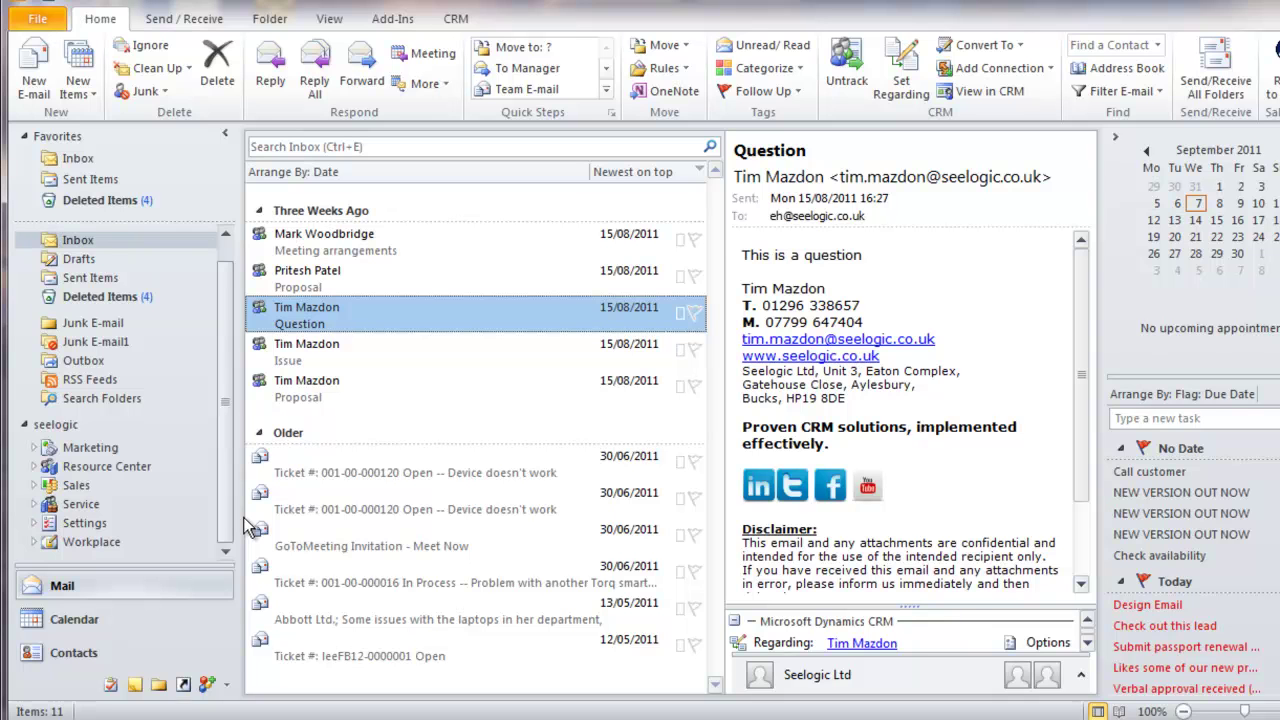
{"action": "left_click", "coordinate": [36, 543]}
{"action": "scroll", "coordinate": [226, 533], "scroll_direction": "down", "scroll_amount": 1}
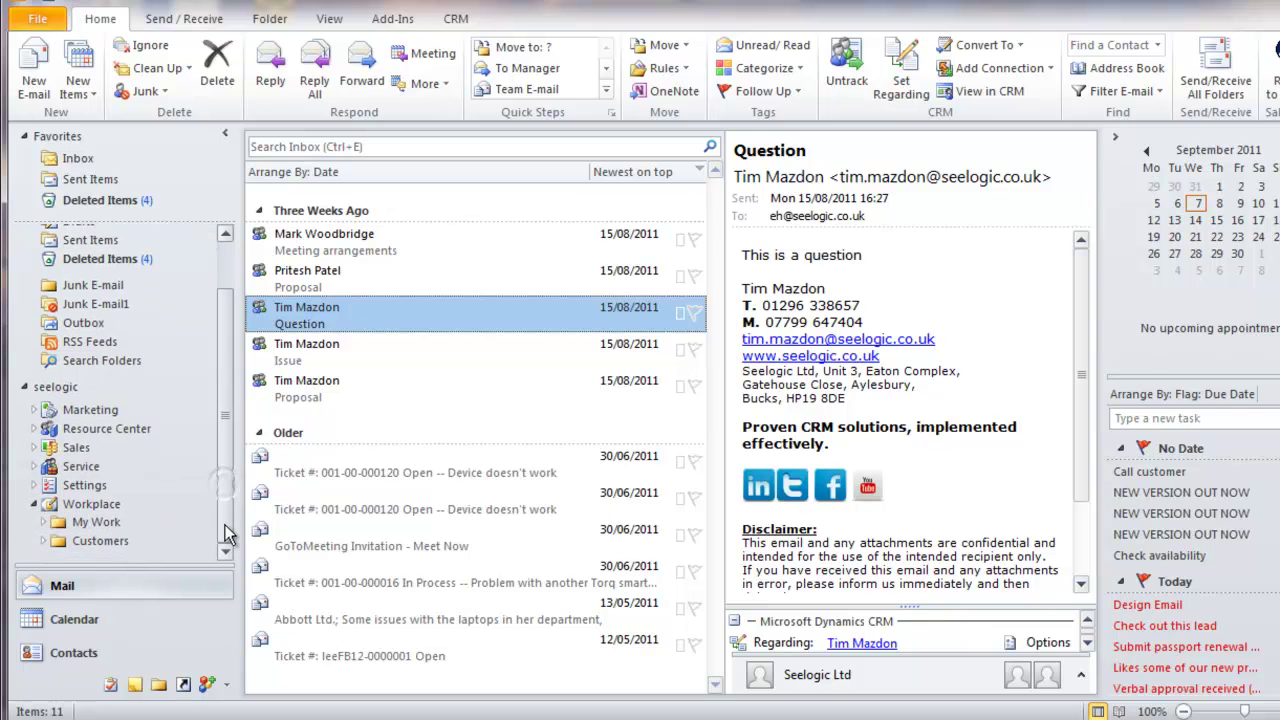
{"action": "left_click", "coordinate": [43, 522]}
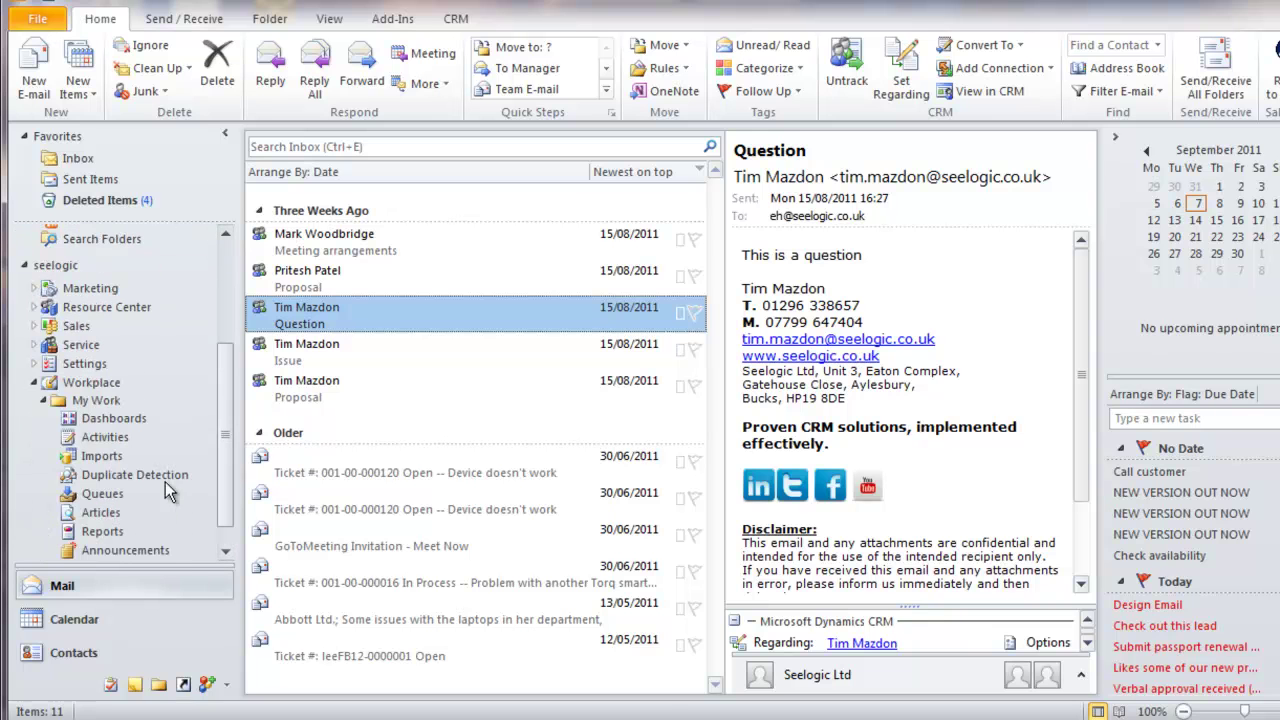
{"action": "left_click", "coordinate": [118, 420]}
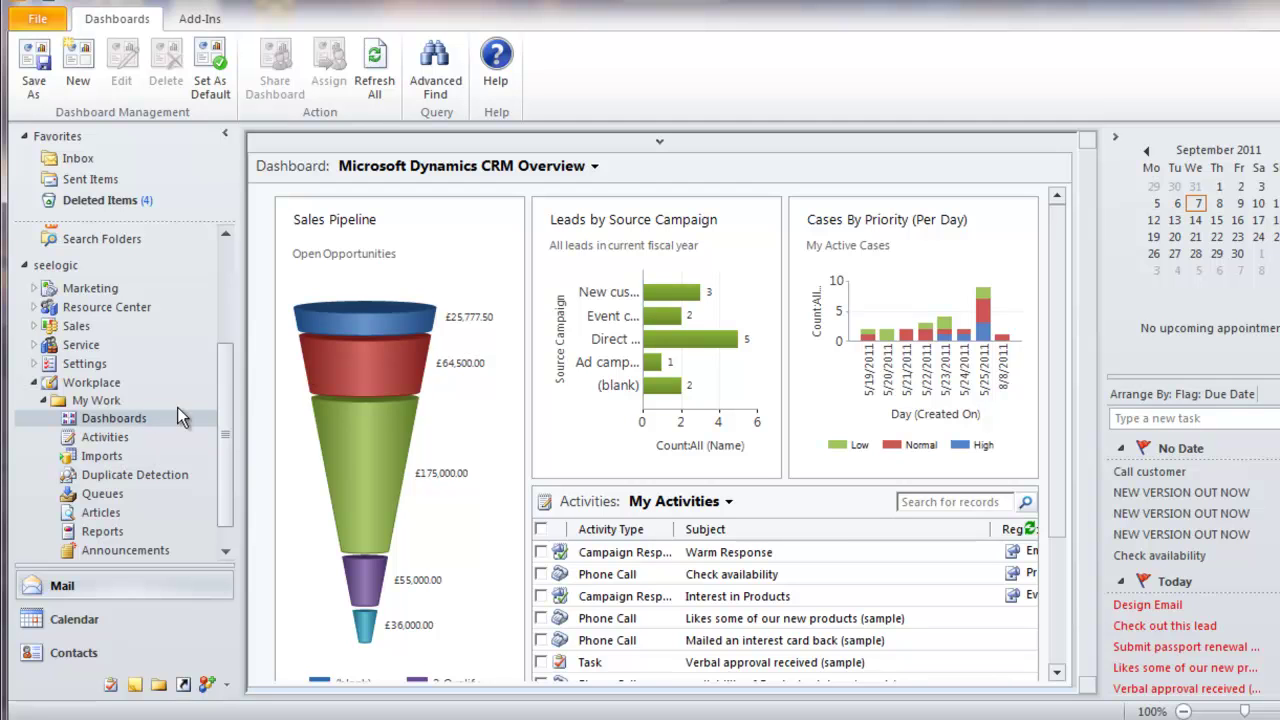
{"action": "left_click", "coordinate": [595, 167]}
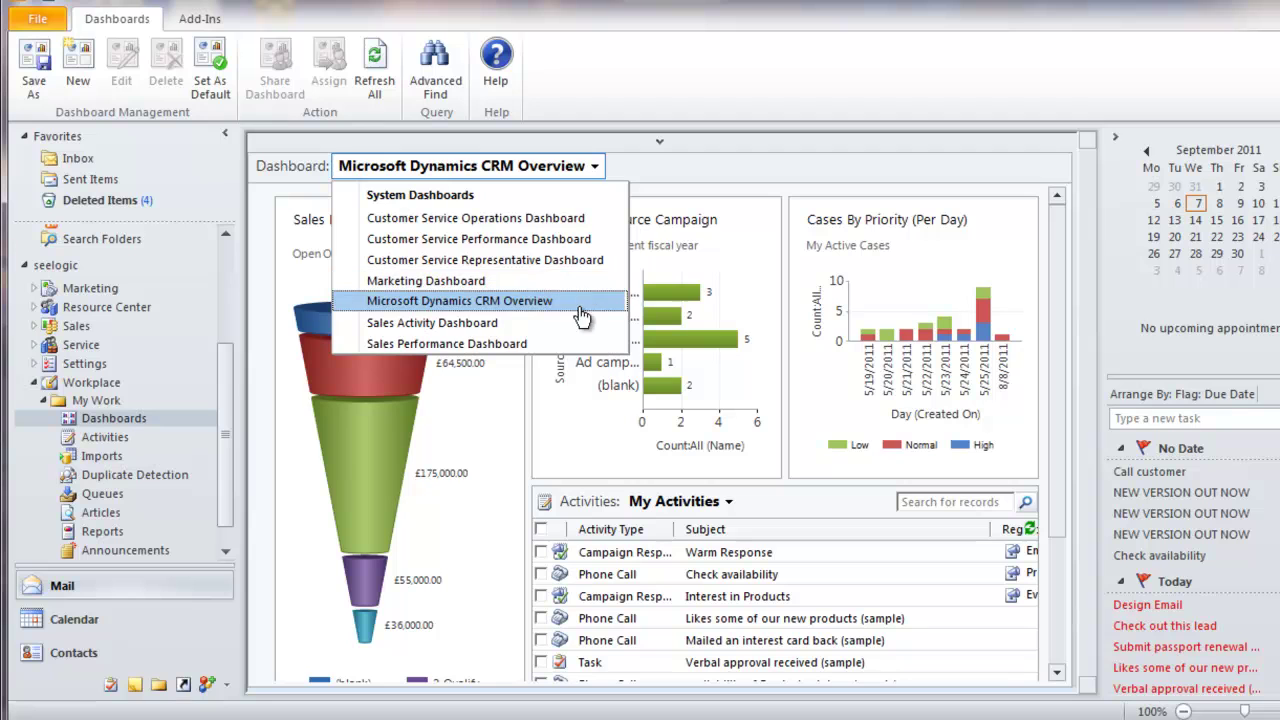
{"action": "left_click", "coordinate": [547, 432]}
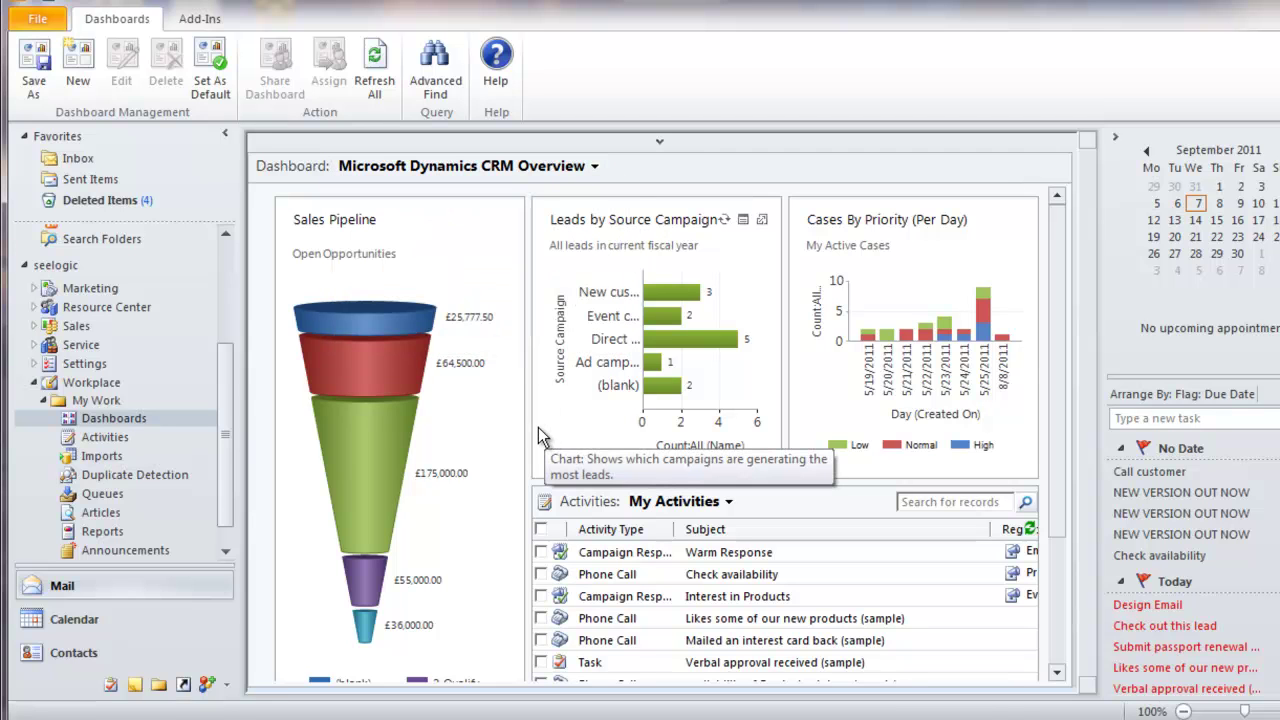
Open the Workplace activities and preview the phone calls "Very likely will order from us" and "Discuss high level plans for future collaboration"
{"action": "left_click", "coordinate": [113, 440]}
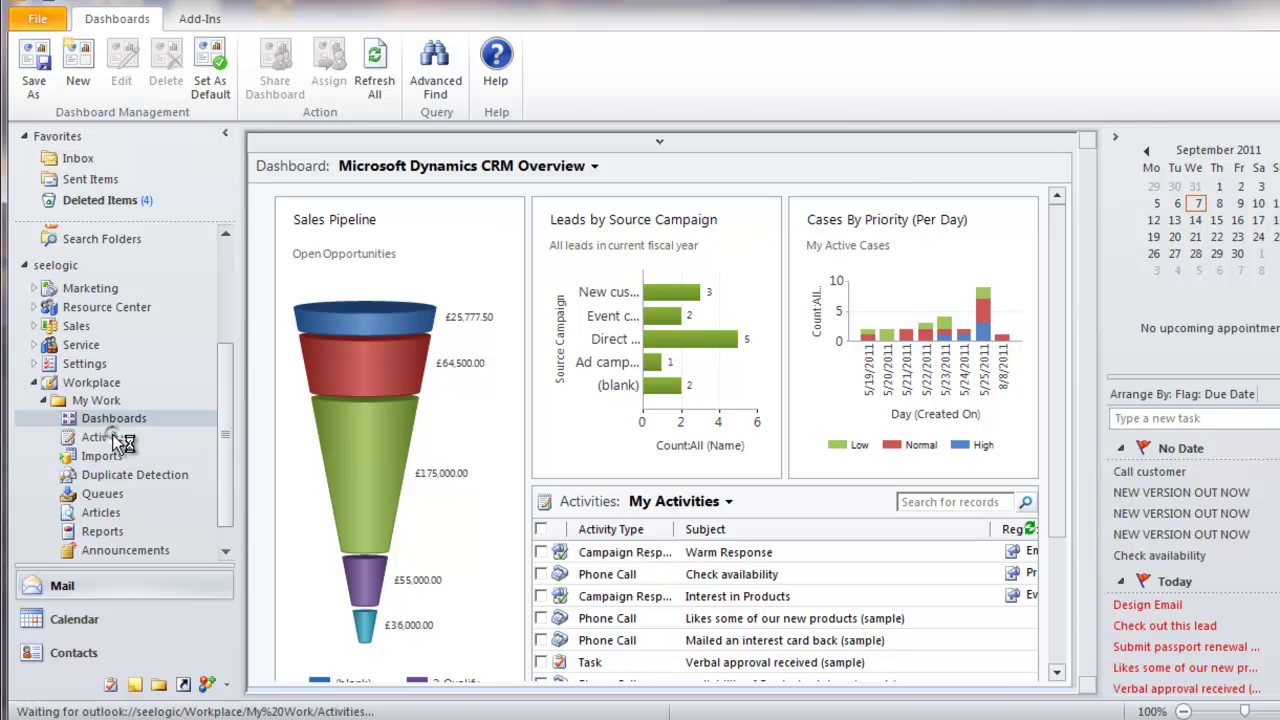
{"action": "scroll", "coordinate": [1090, 375], "scroll_direction": "down", "scroll_amount": 3}
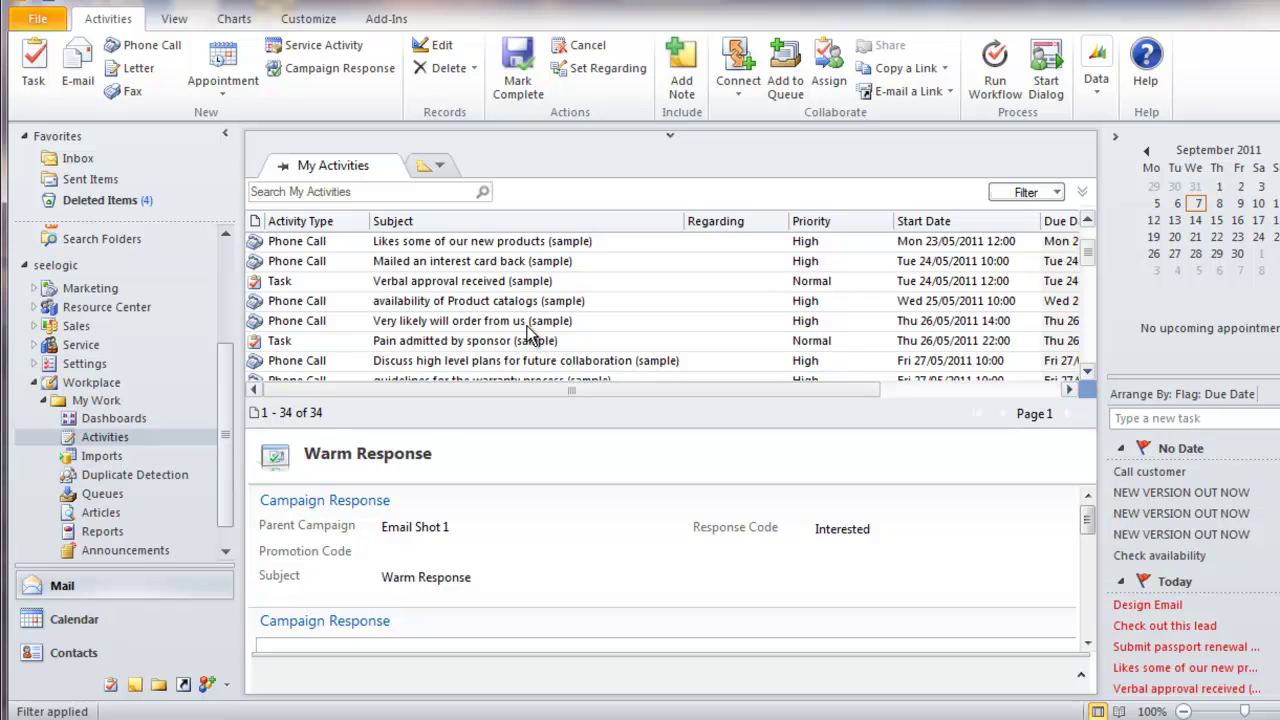
{"action": "left_click", "coordinate": [525, 321]}
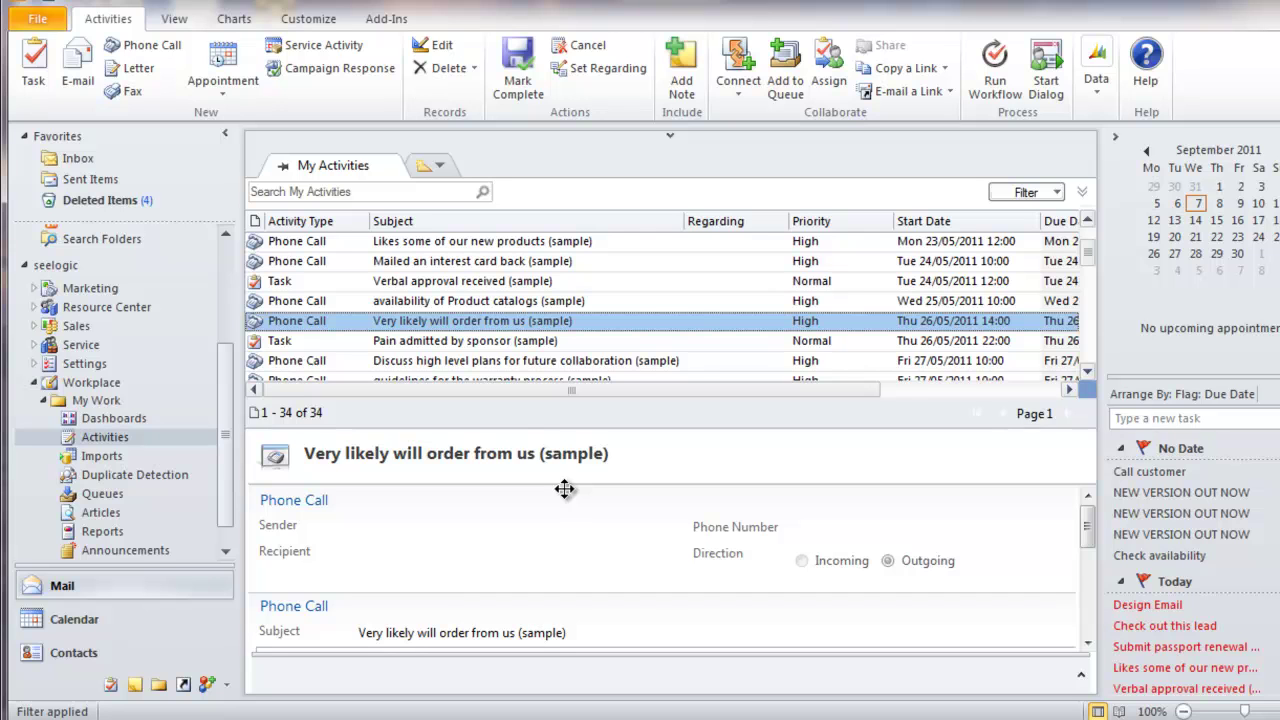
{"action": "left_click", "coordinate": [528, 364]}
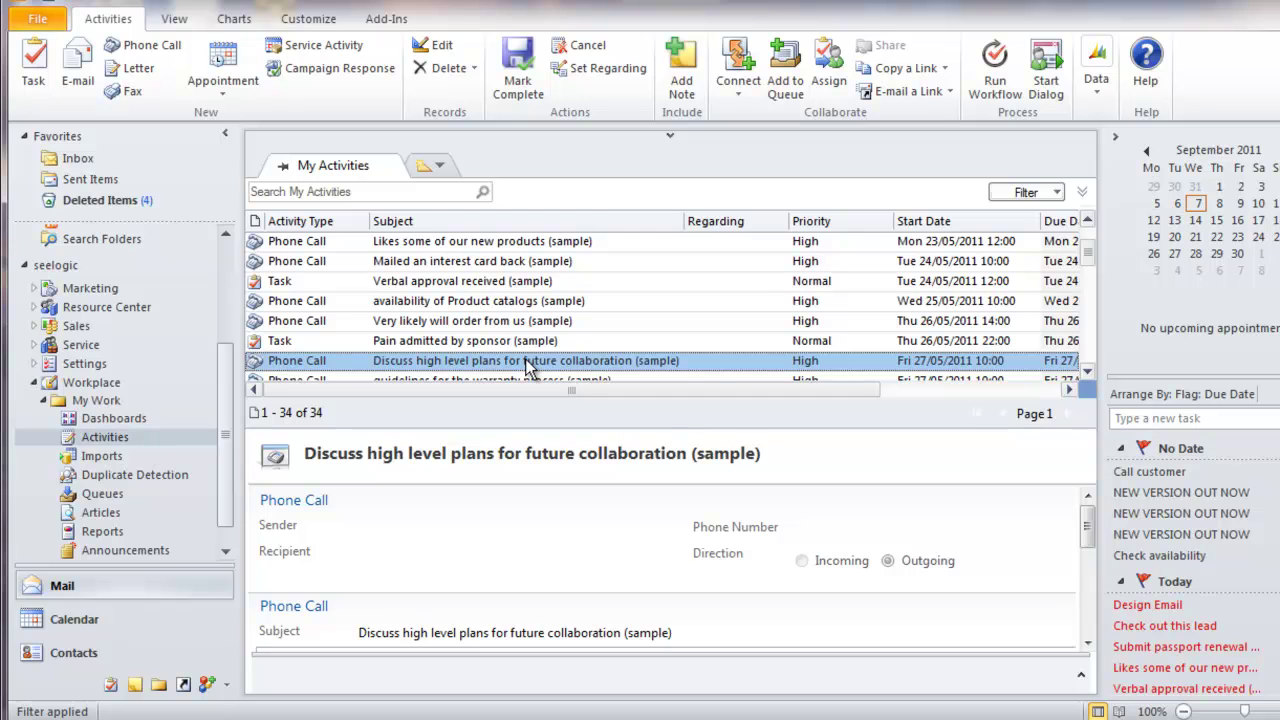
{"action": "mouse_move", "coordinate": [1087, 518]}
{"action": "left_mouse_down"}
{"action": "mouse_move", "coordinate": [1095, 620]}
{"action": "mouse_move", "coordinate": [1089, 505]}
{"action": "left_mouse_up"}
Examine the search and filter options of the My Activities view without applying a filter
{"action": "left_click", "coordinate": [372, 190]}
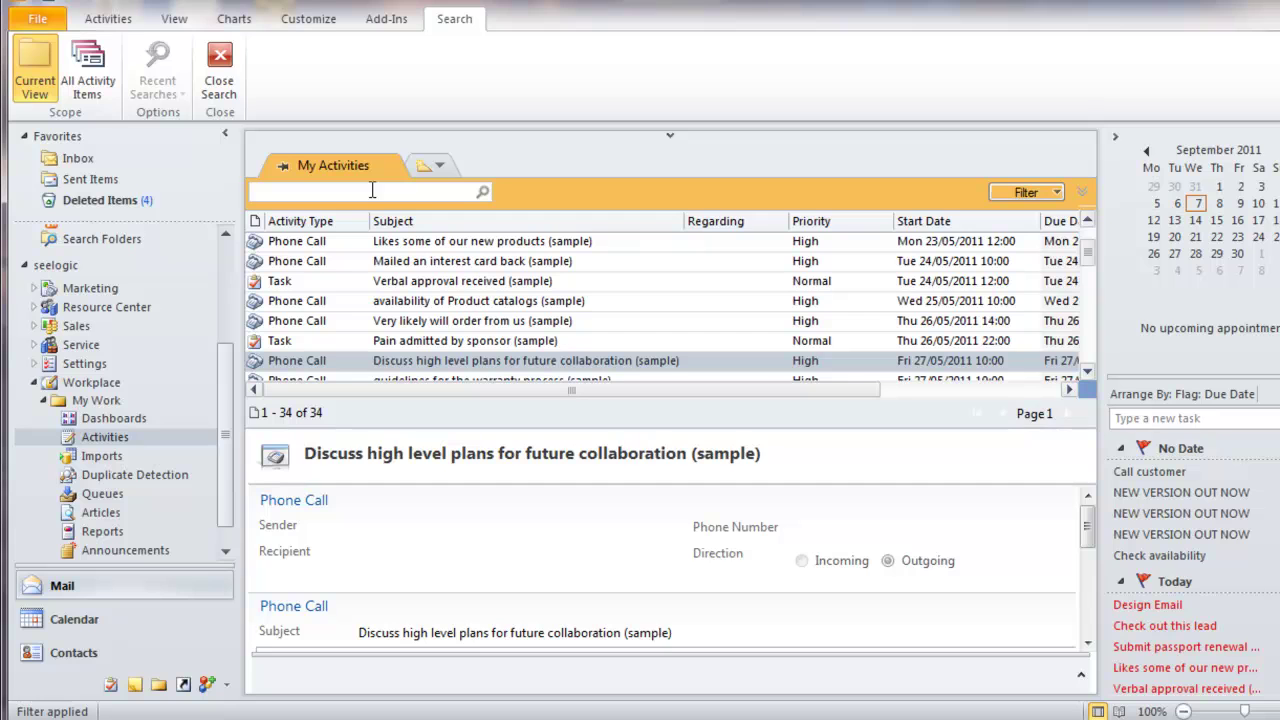
{"action": "left_click", "coordinate": [1056, 191]}
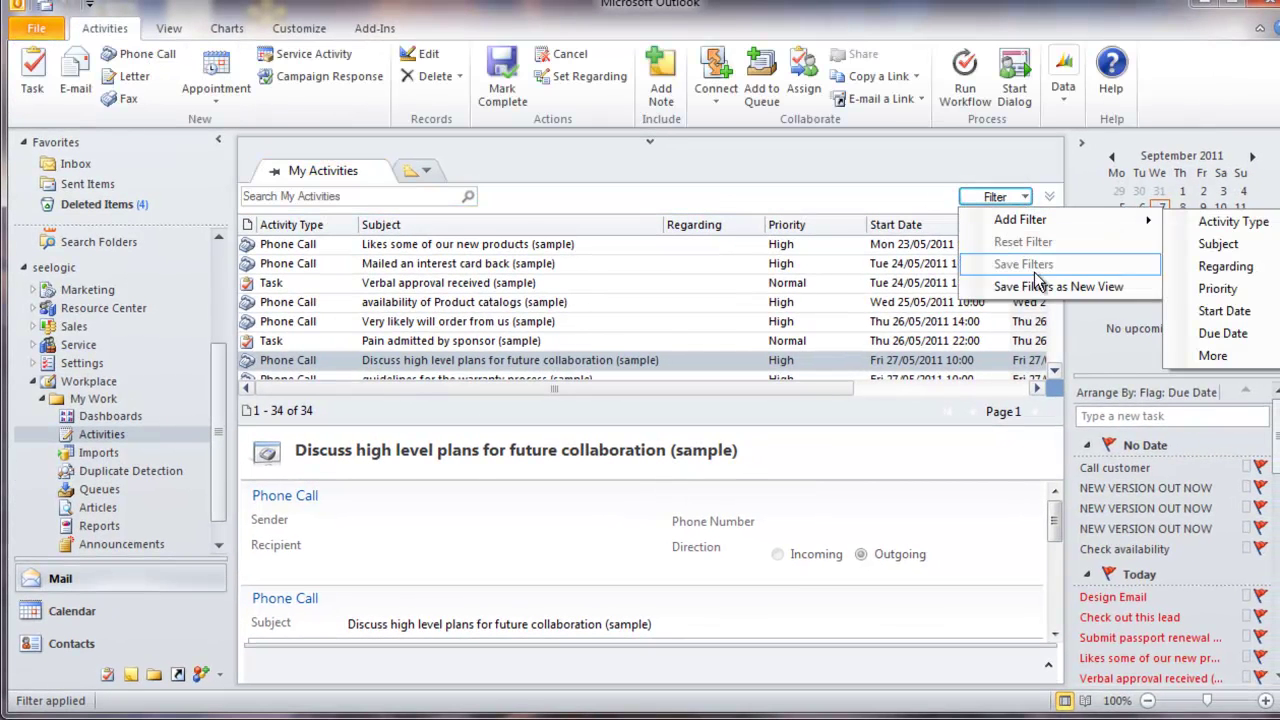
{"action": "mouse_move", "coordinate": [1040, 226]}
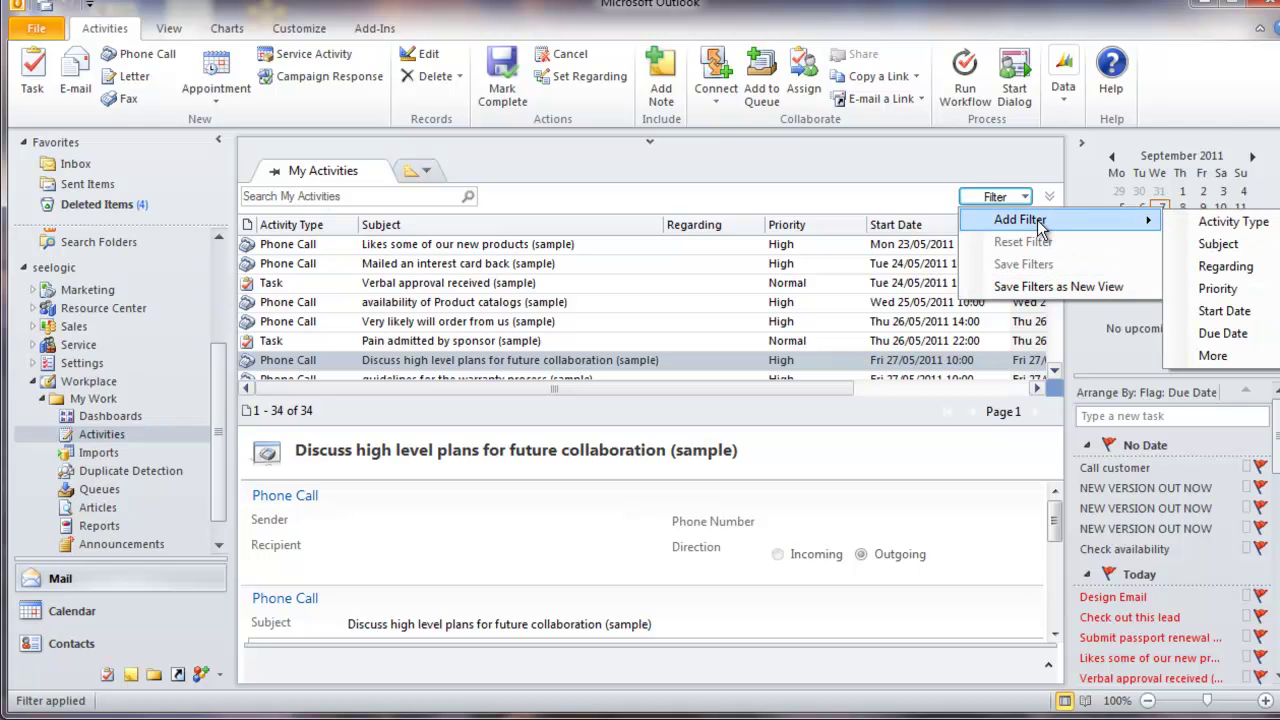
{"action": "left_click", "coordinate": [862, 210]}
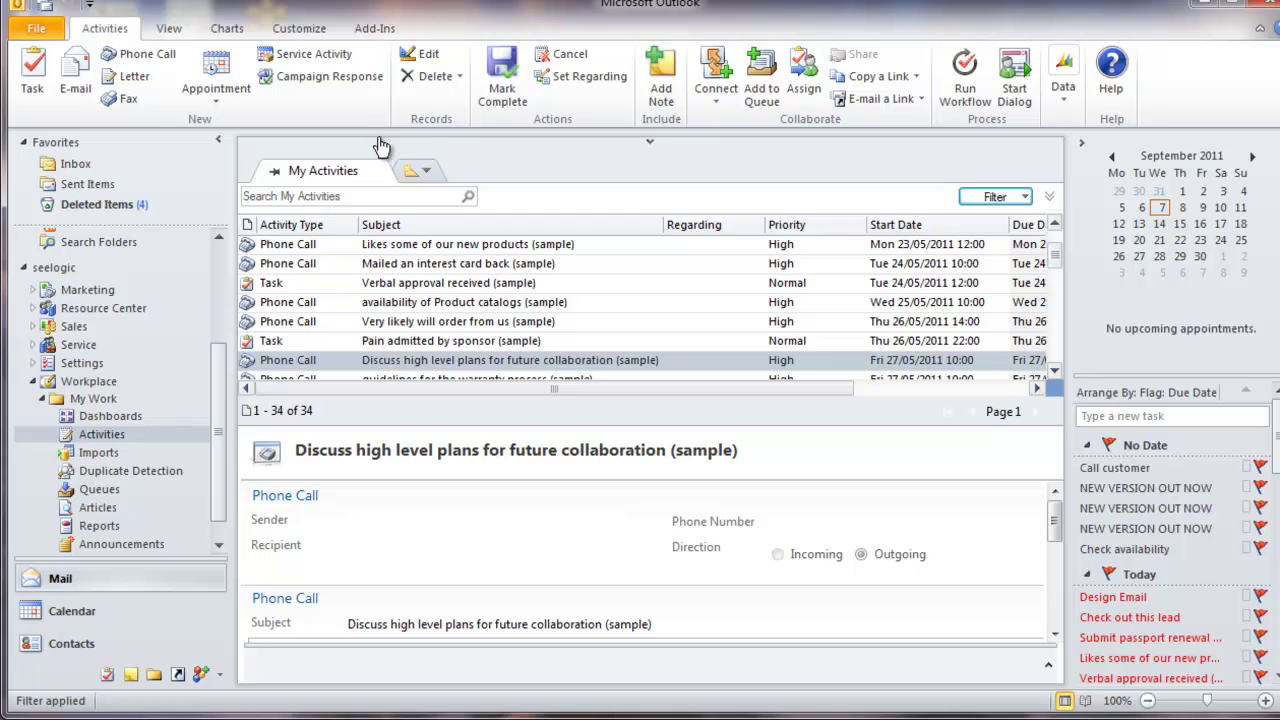
Collapse the Workplace area, then open the Marketing area and expand it to show its record types
{"action": "scroll", "coordinate": [224, 410], "scroll_direction": "down", "scroll_amount": 1}
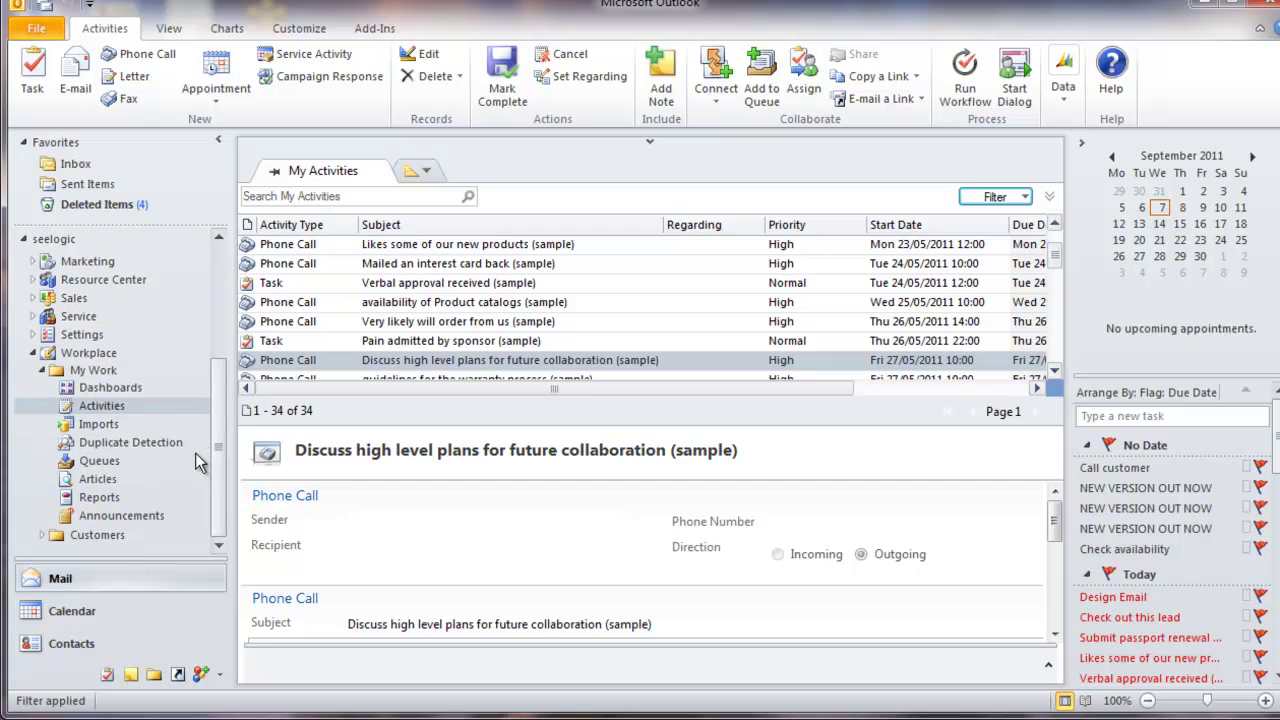
{"action": "left_click", "coordinate": [33, 353]}
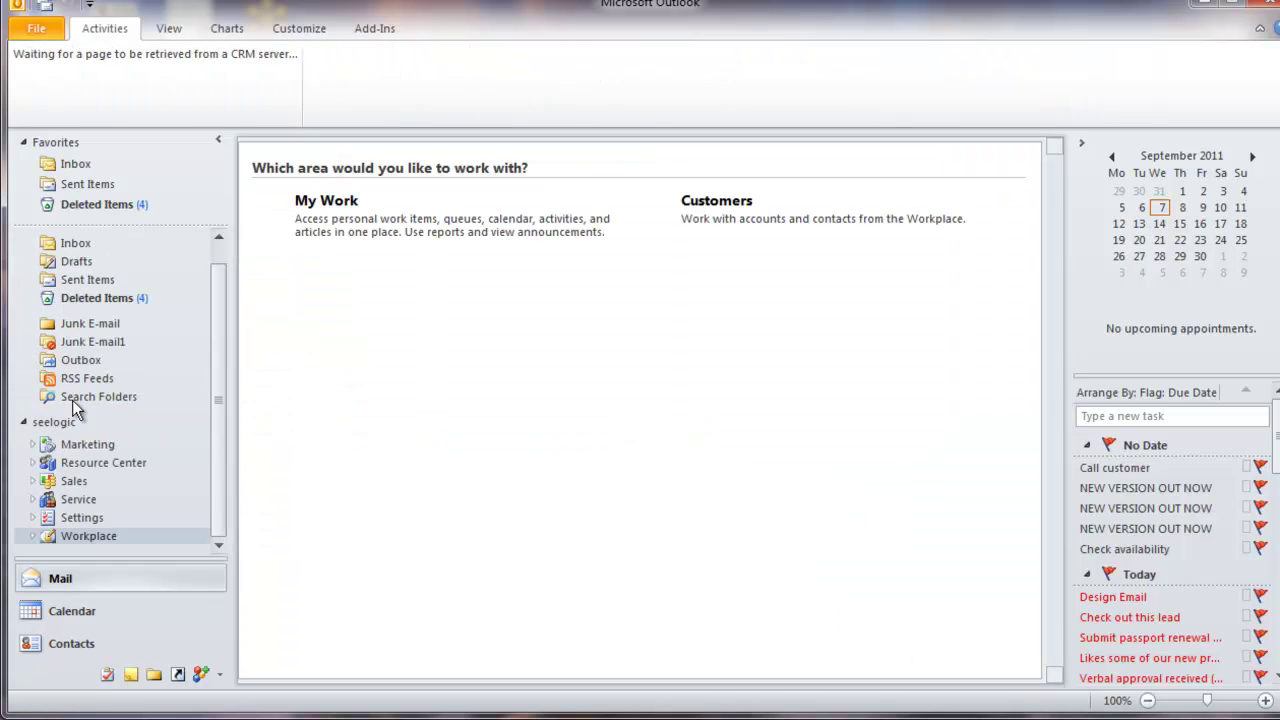
{"action": "left_click", "coordinate": [88, 446]}
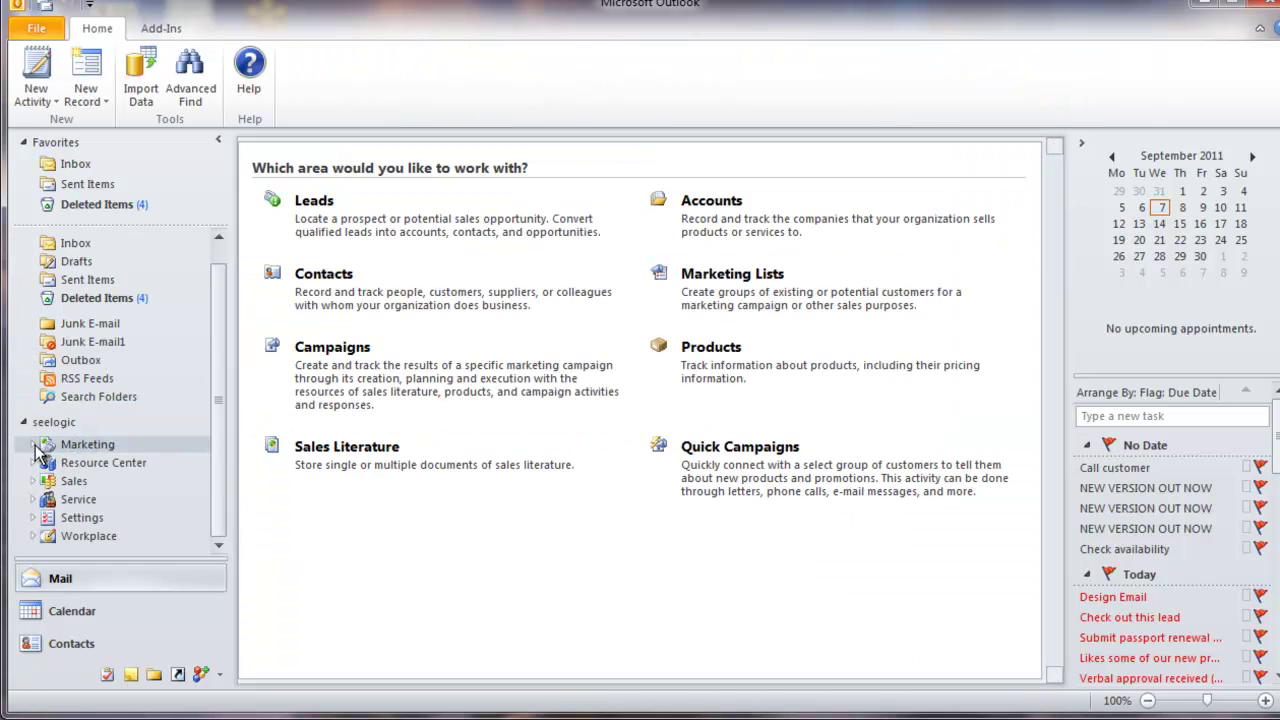
{"action": "left_click", "coordinate": [34, 444]}
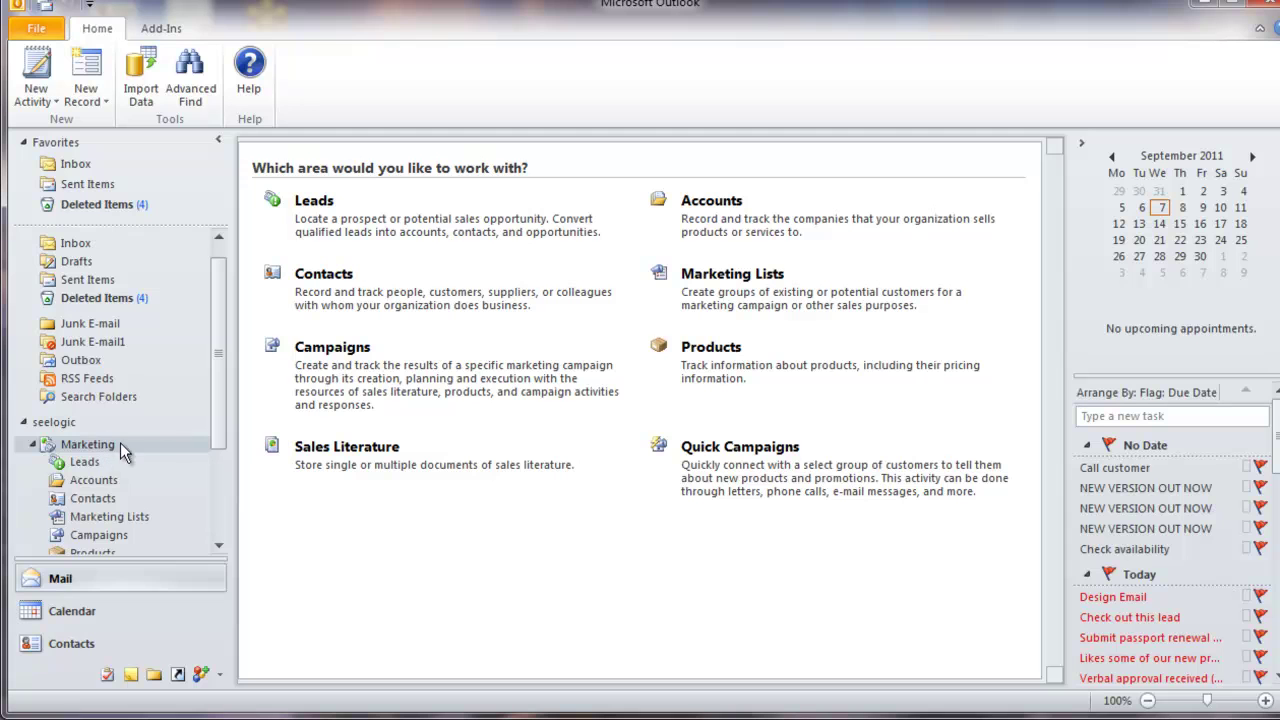
{"action": "left_click_drag", "start_coordinate": [219, 401], "coordinate": [221, 442]}
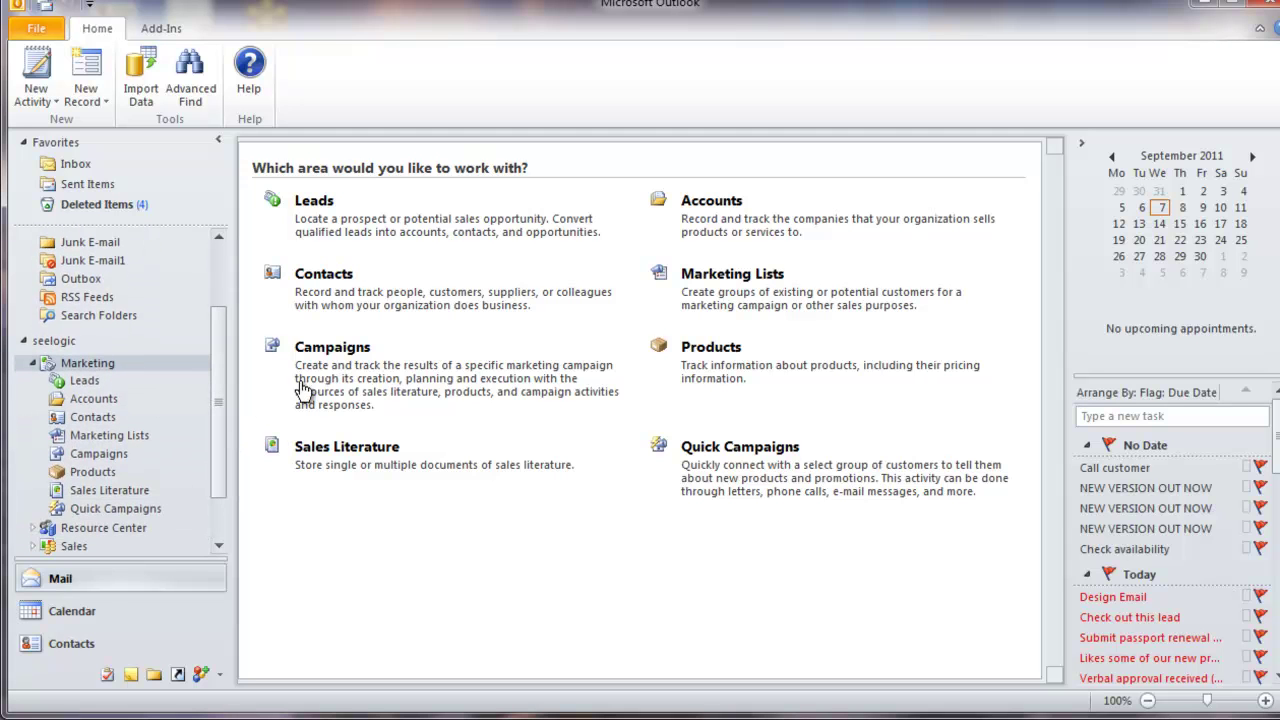
View the campaigns and the active marketing lists in the Marketing area, ending back at My Campaigns
{"action": "left_click", "coordinate": [337, 348]}
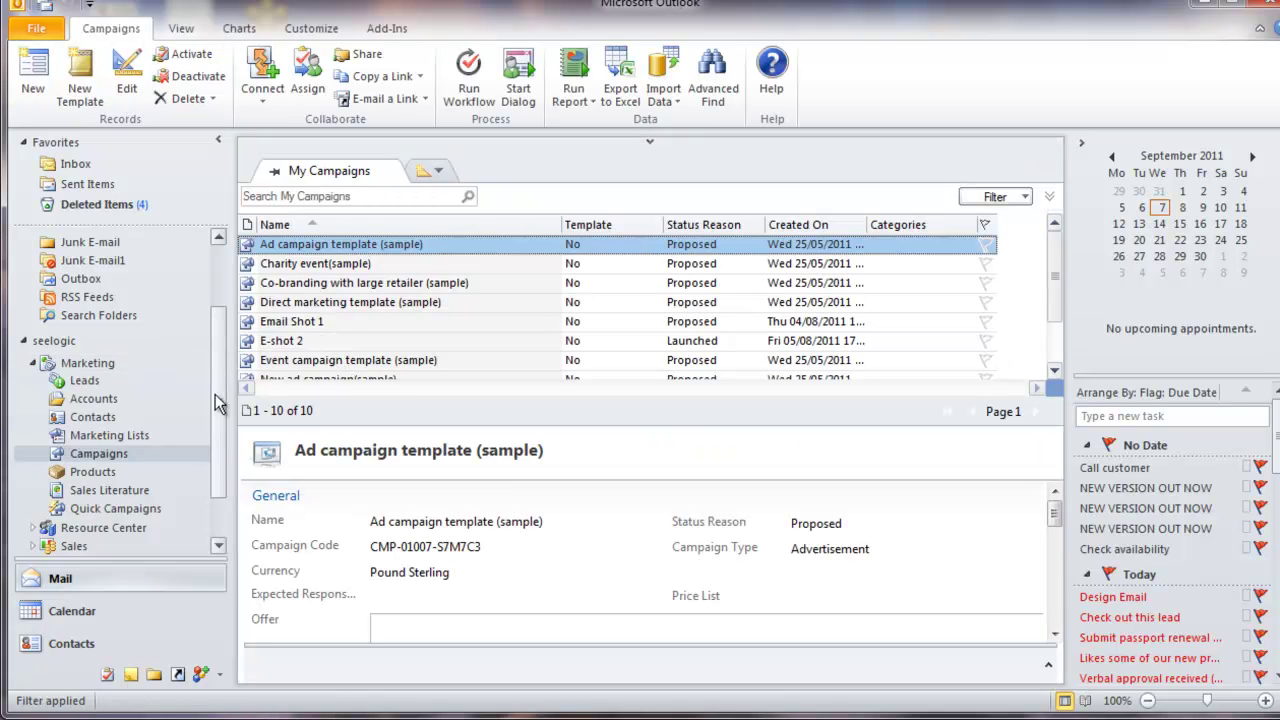
{"action": "left_click", "coordinate": [109, 437]}
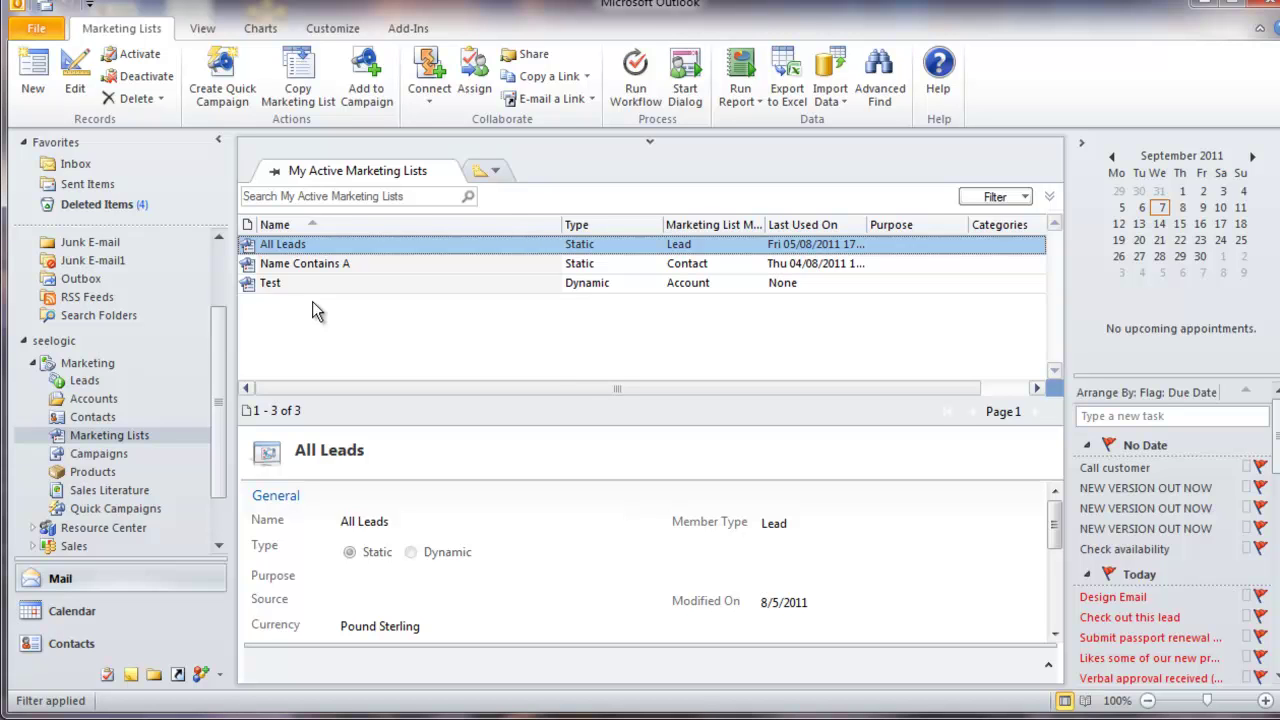
{"action": "left_click", "coordinate": [115, 457]}
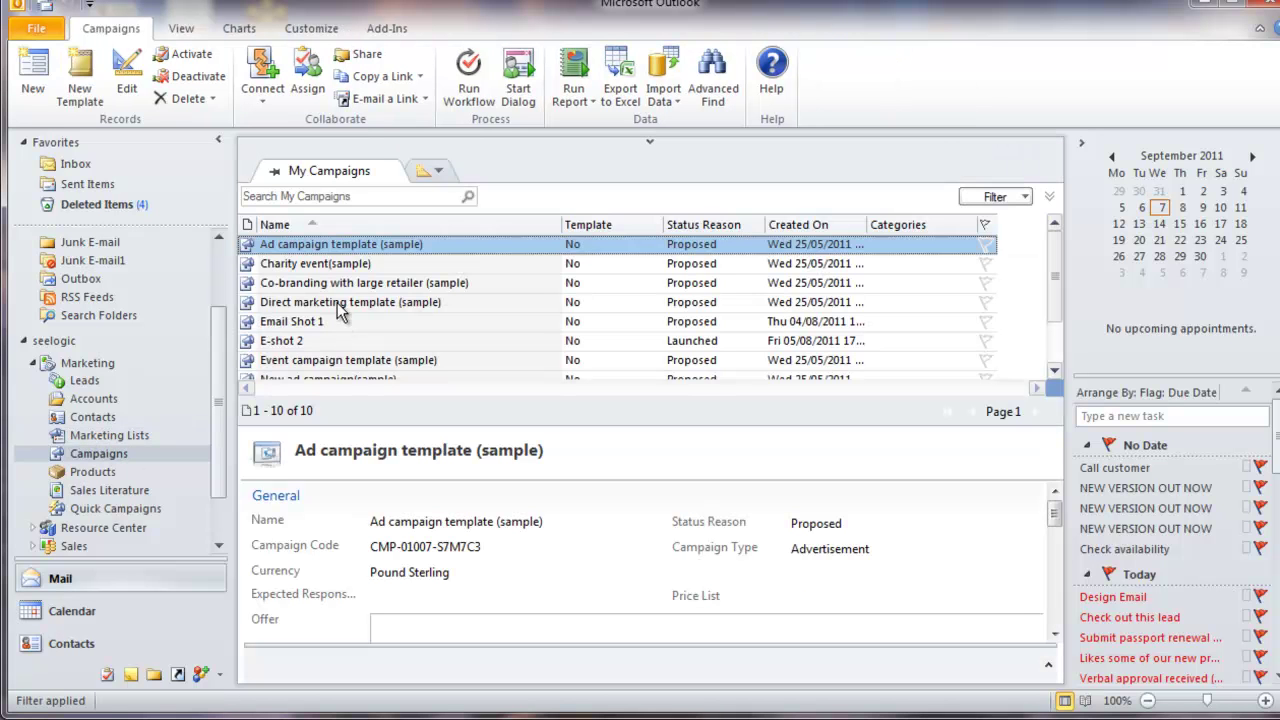
Open the "Ad campaign template (sample)" campaign record and examine its general, schedule, financial and administration details
{"action": "double_click", "coordinate": [321, 248]}
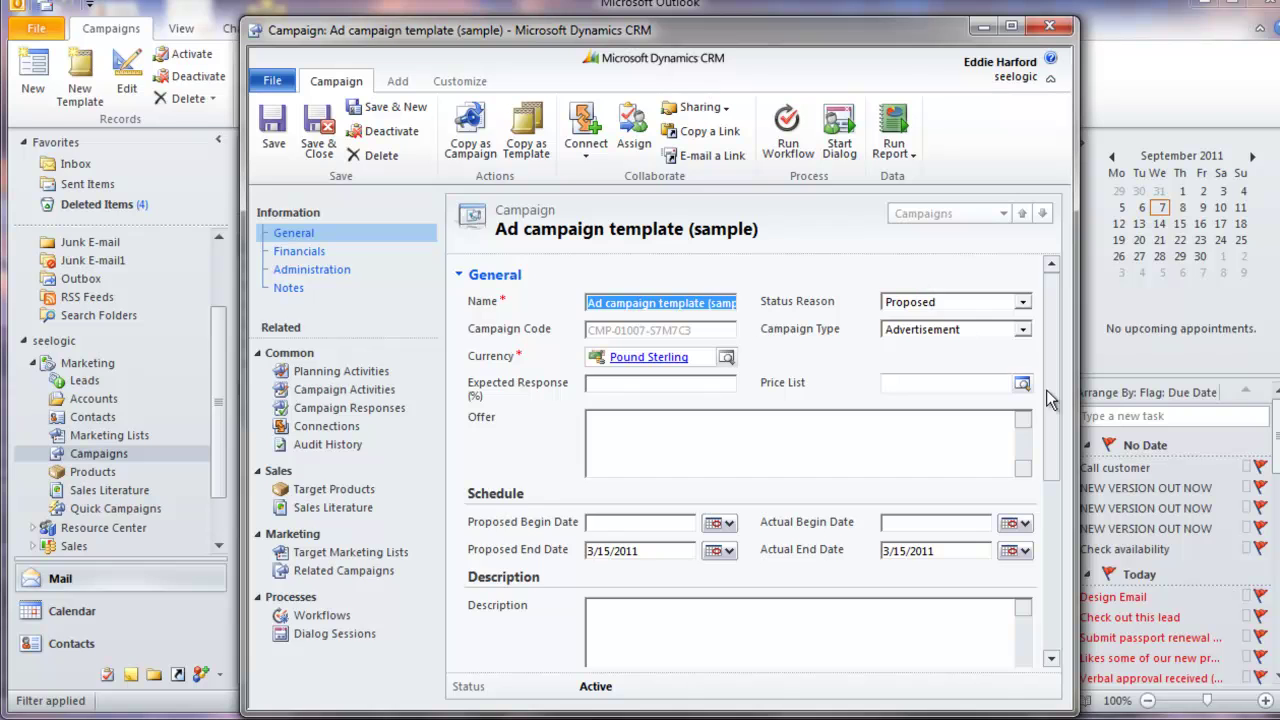
{"action": "left_click_drag", "start_coordinate": [1046, 390], "coordinate": [1068, 567]}
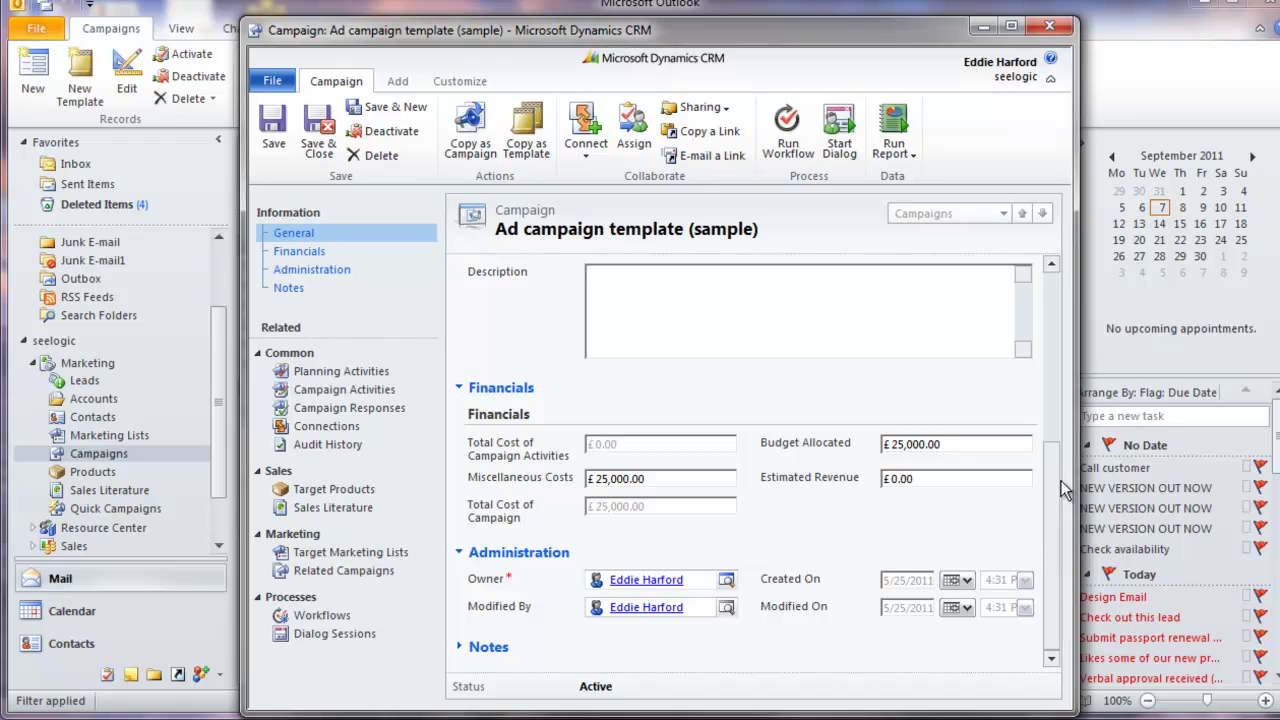
{"action": "left_click_drag", "start_coordinate": [1055, 481], "coordinate": [1058, 308]}
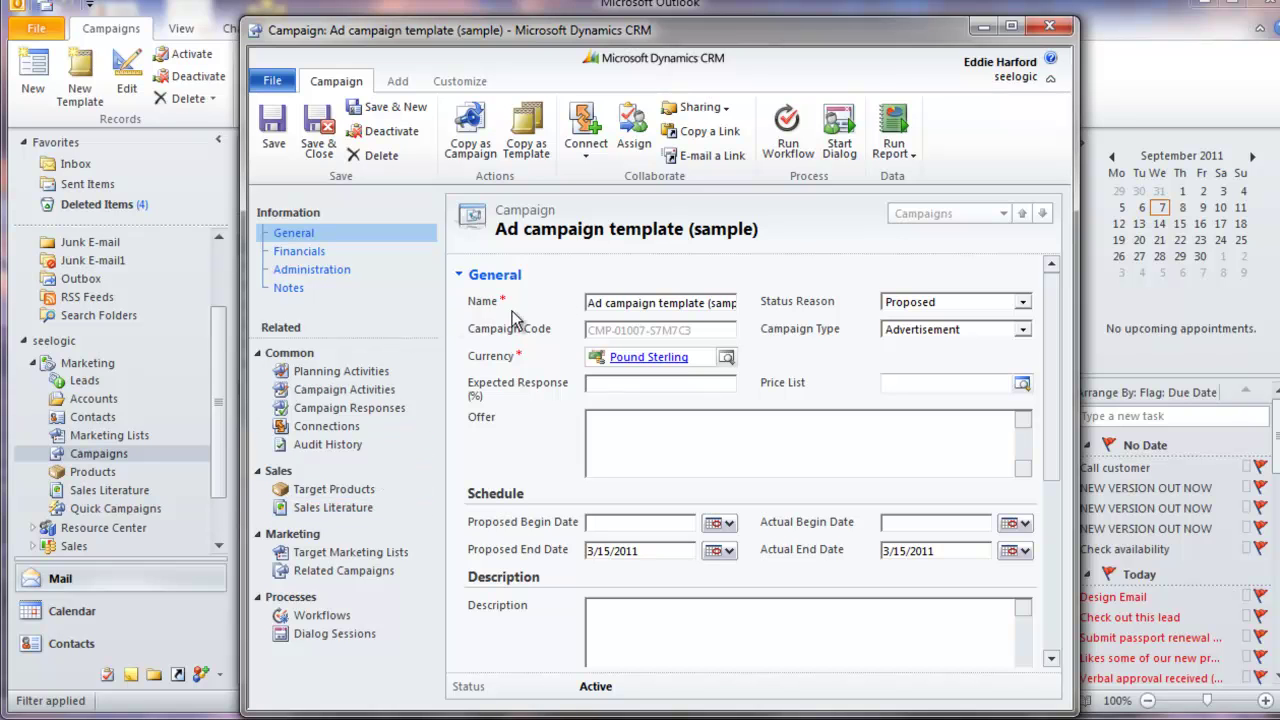
Close the campaign record, collapse the Marketing area, then expand and open the Sales area to show its record types
{"action": "left_click", "coordinate": [1049, 27]}
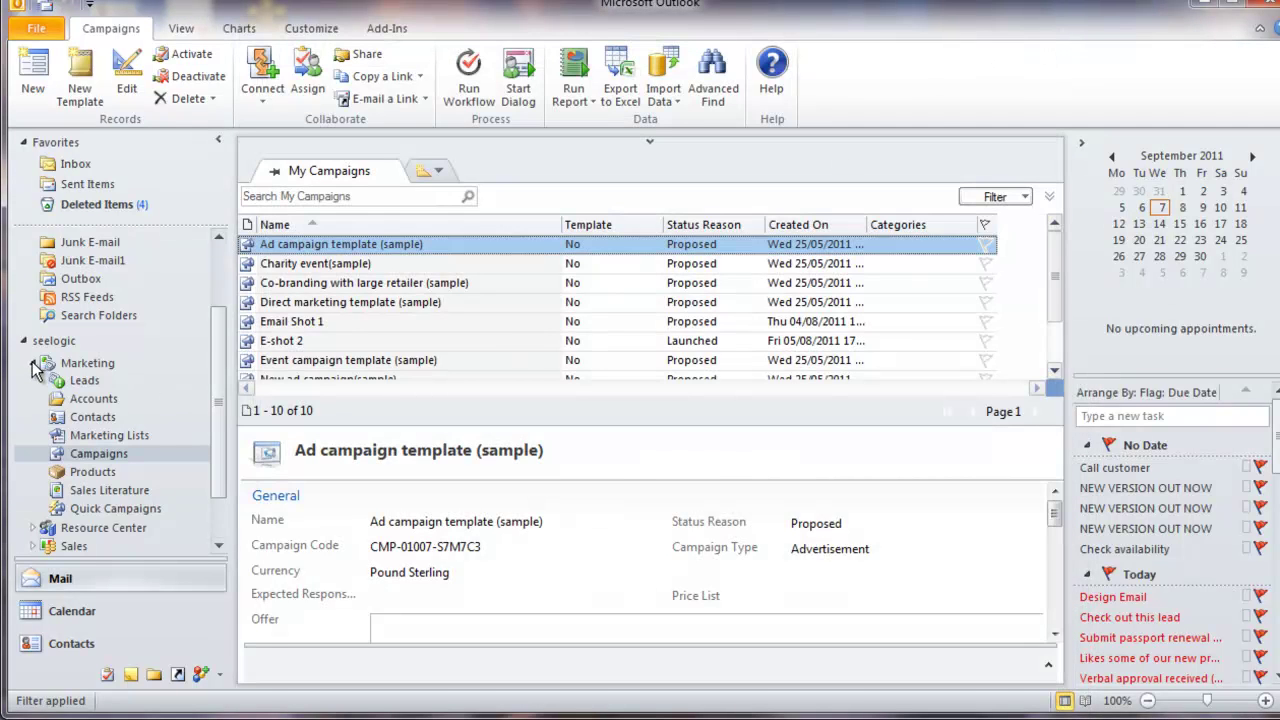
{"action": "left_click", "coordinate": [33, 363]}
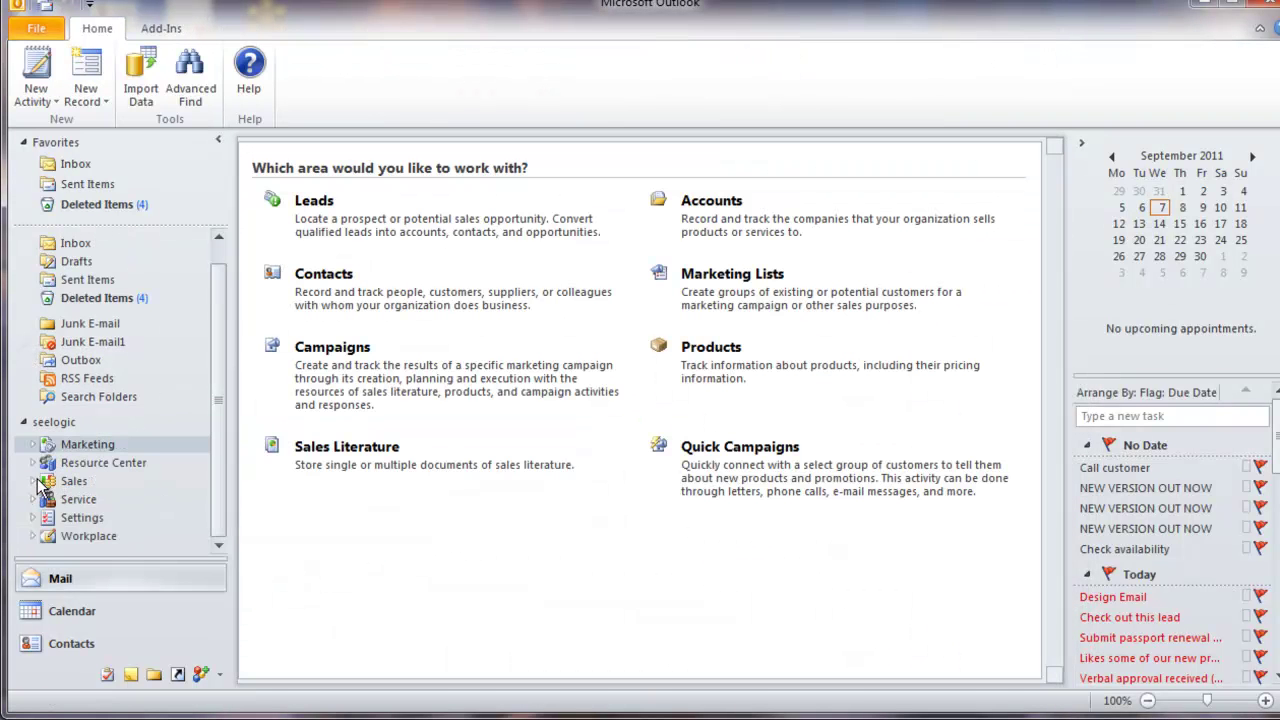
{"action": "left_click", "coordinate": [33, 481]}
{"action": "left_click_drag", "start_coordinate": [217, 436], "coordinate": [218, 446]}
{"action": "left_click", "coordinate": [72, 249]}
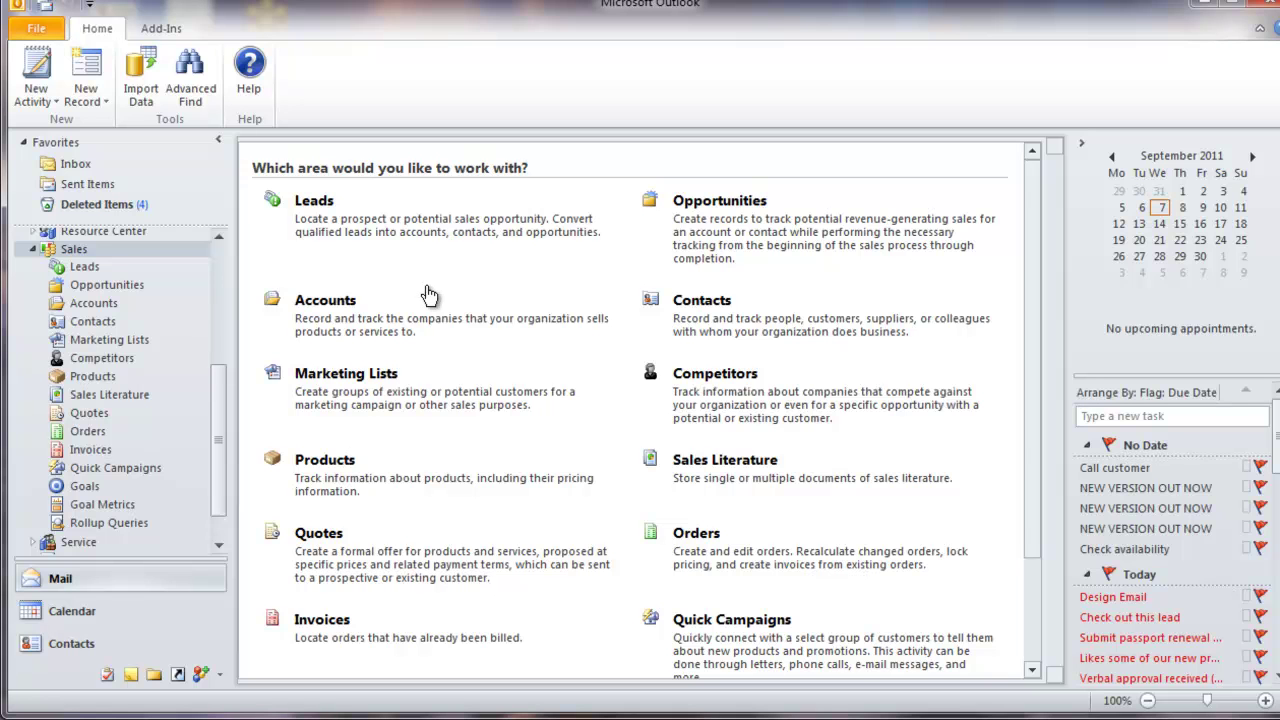
View the active contacts in the Sales area, preview the second and third contacts, and look through the rest of the list
{"action": "left_click", "coordinate": [104, 324]}
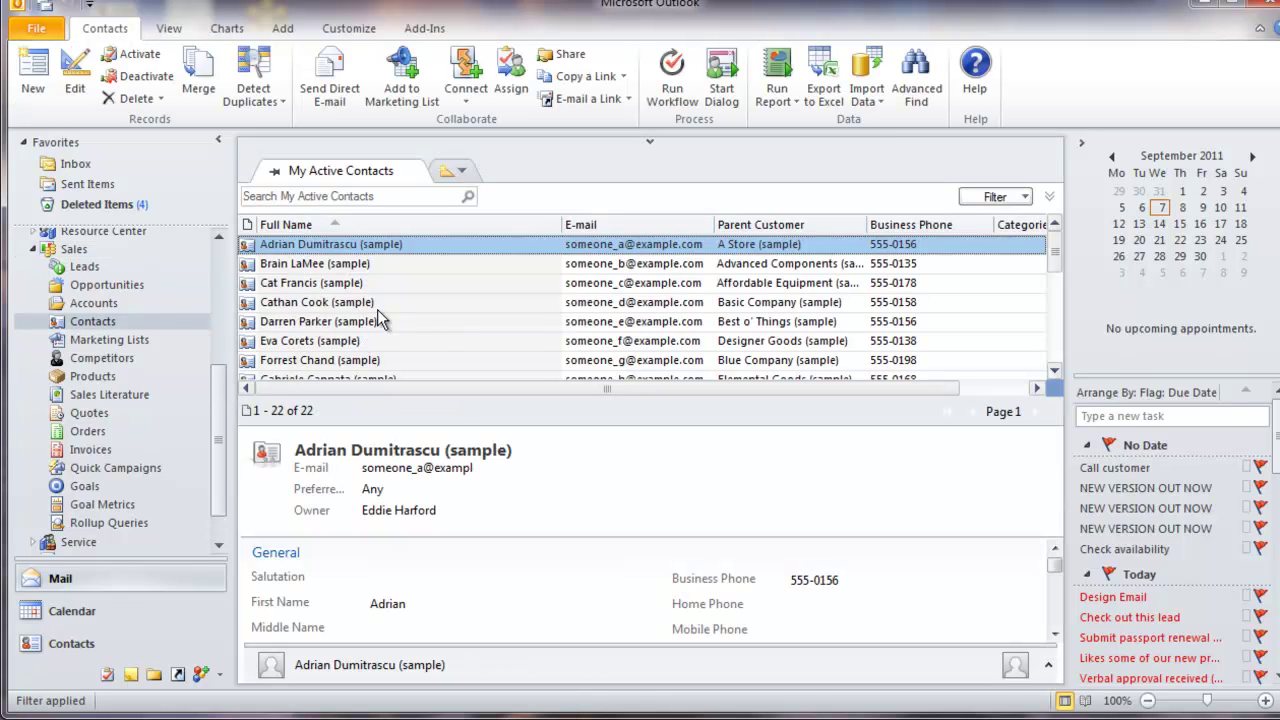
{"action": "left_click", "coordinate": [349, 267]}
{"action": "left_click", "coordinate": [354, 283]}
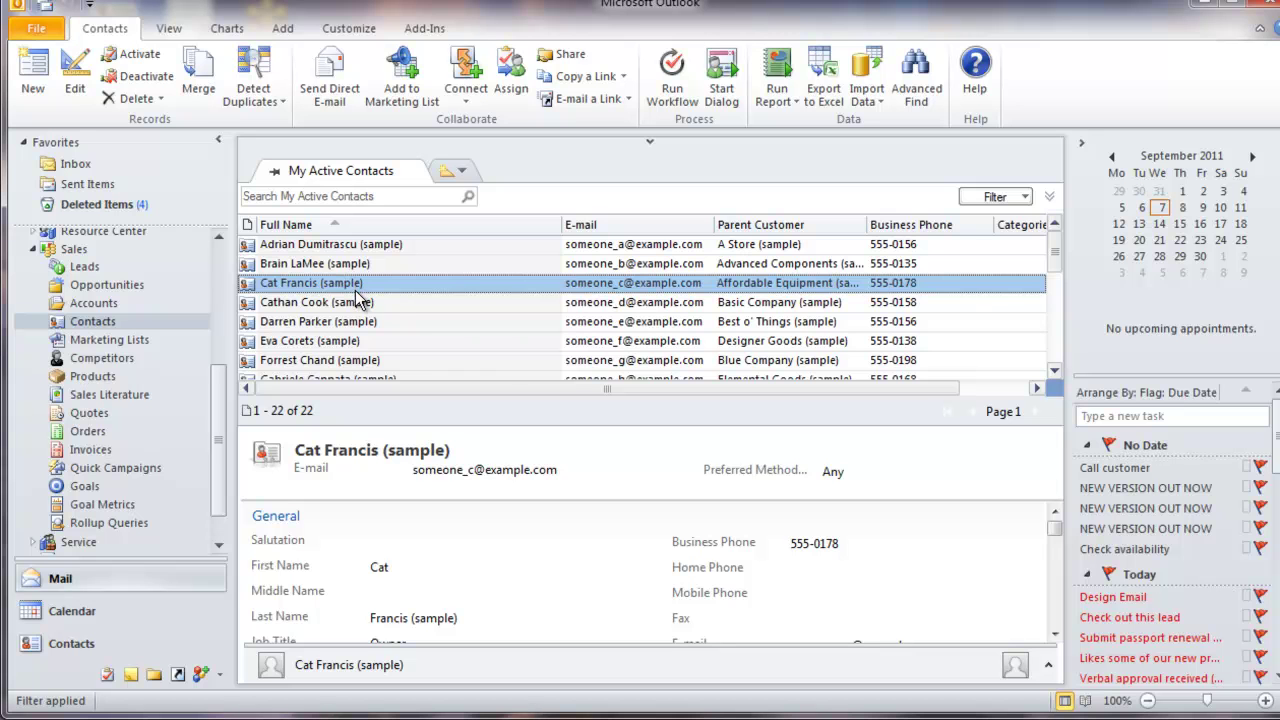
{"action": "left_click", "coordinate": [1055, 375]}
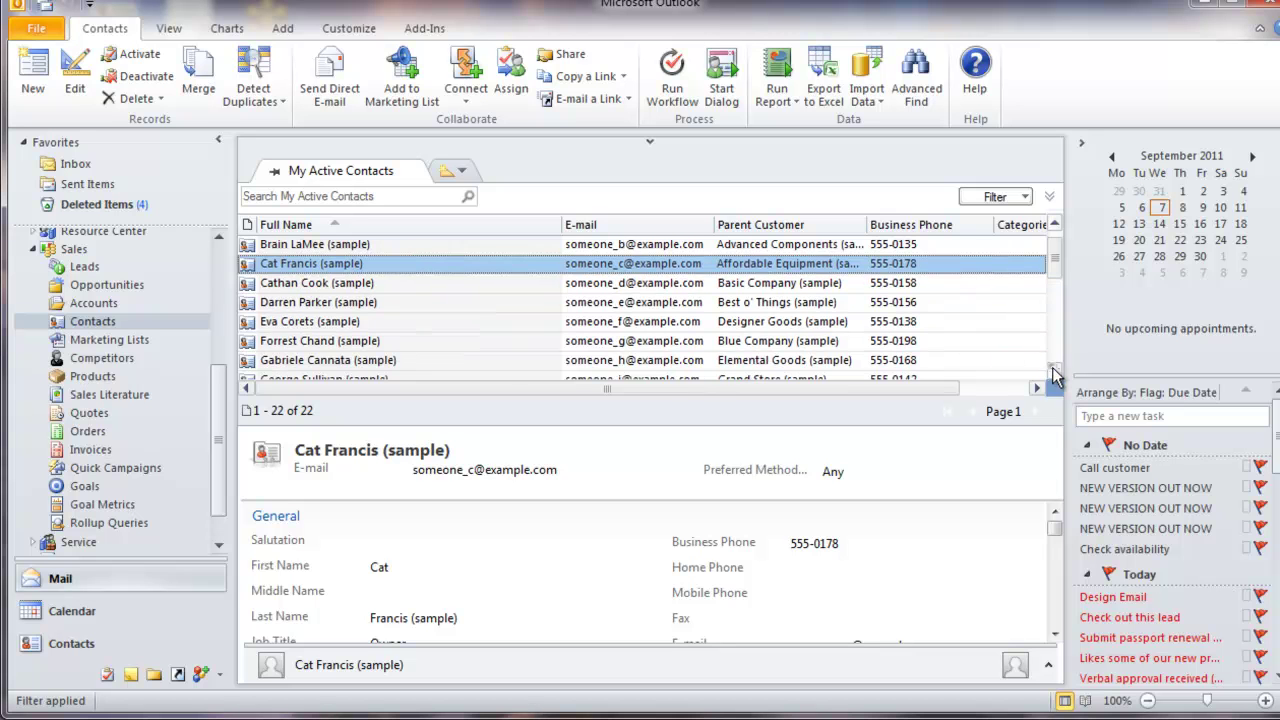
{"action": "left_click", "coordinate": [1055, 375]}
{"action": "left_click", "coordinate": [1055, 375]}
{"action": "left_click", "coordinate": [1055, 375]}
{"action": "left_click", "coordinate": [1055, 375]}
{"action": "left_click", "coordinate": [1055, 375]}
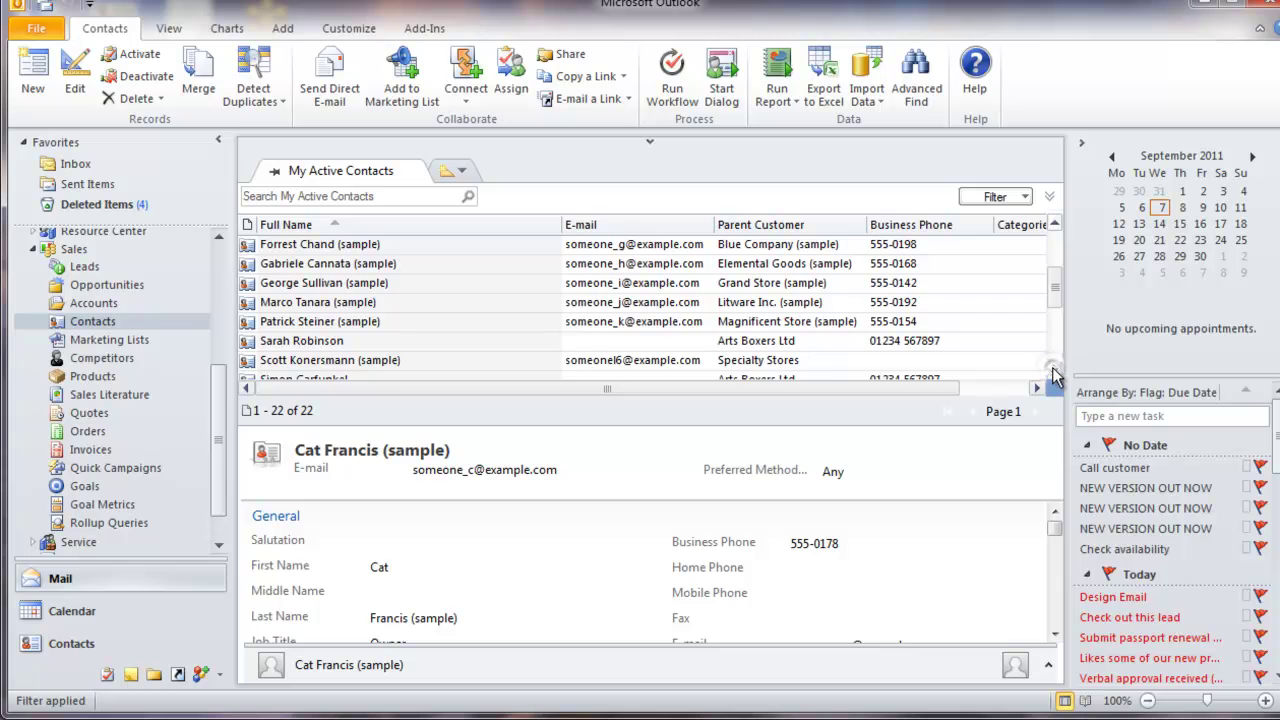
{"action": "left_click", "coordinate": [1055, 375]}
{"action": "left_click", "coordinate": [1055, 375]}
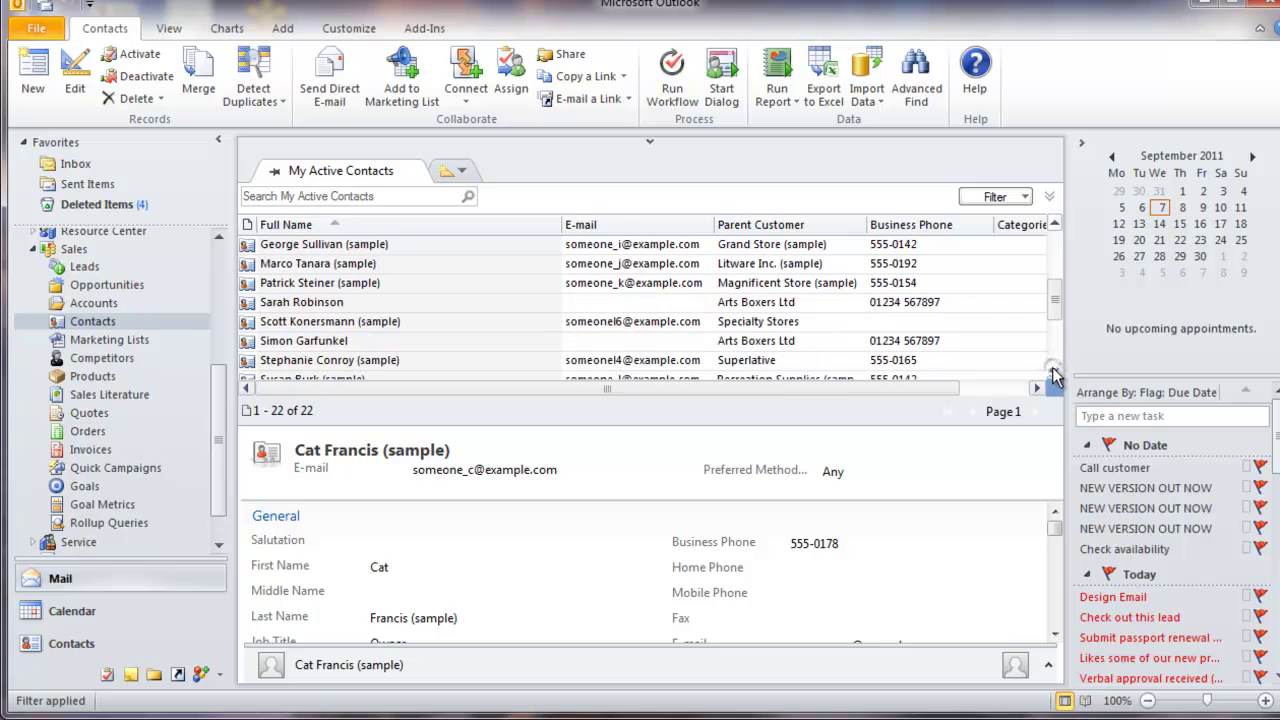
Open the second Arts Boxers Ltd contact record and examine its details, notes and activities, and preferences
{"action": "left_click", "coordinate": [343, 344]}
{"action": "double_click", "coordinate": [342, 346]}
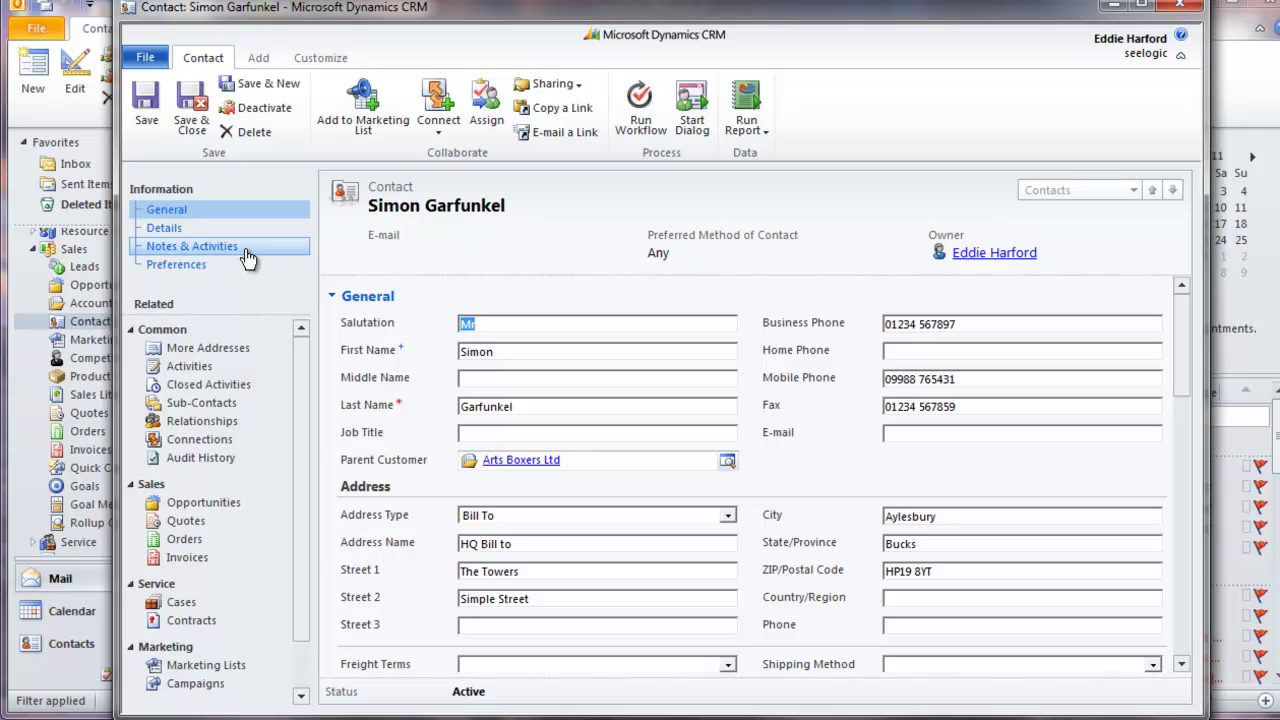
{"action": "left_click", "coordinate": [172, 233]}
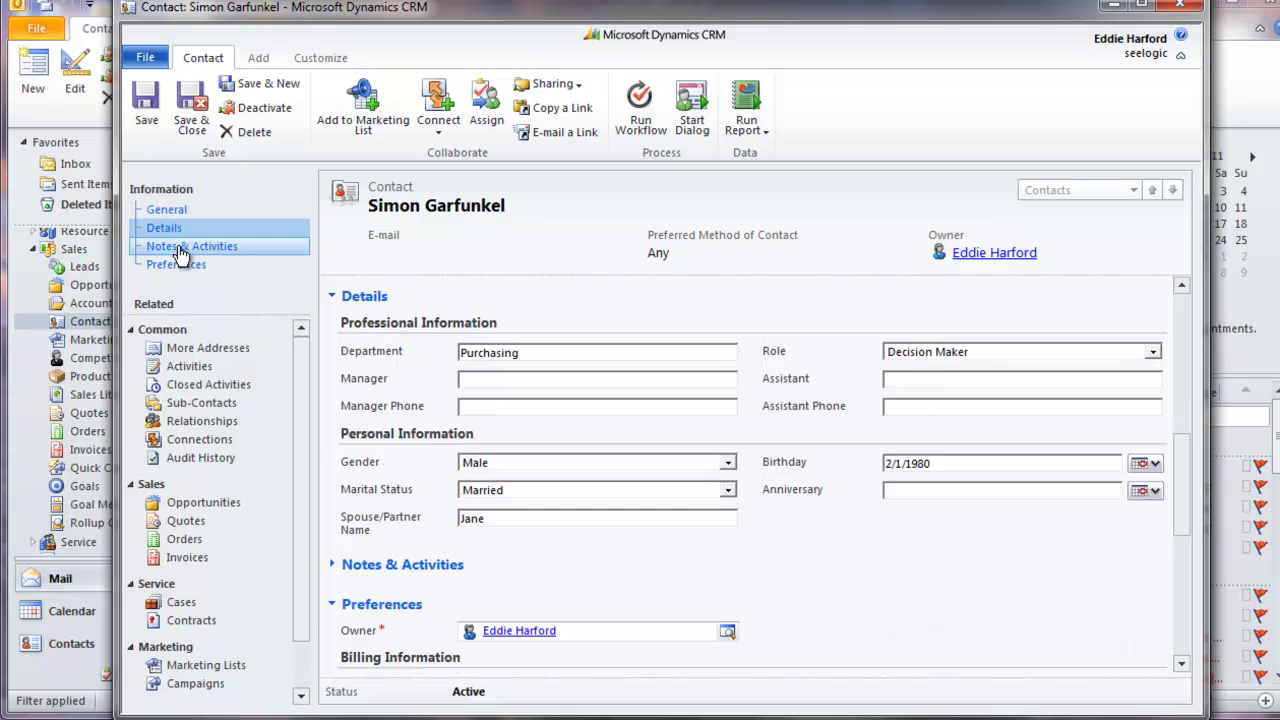
{"action": "left_click", "coordinate": [177, 249]}
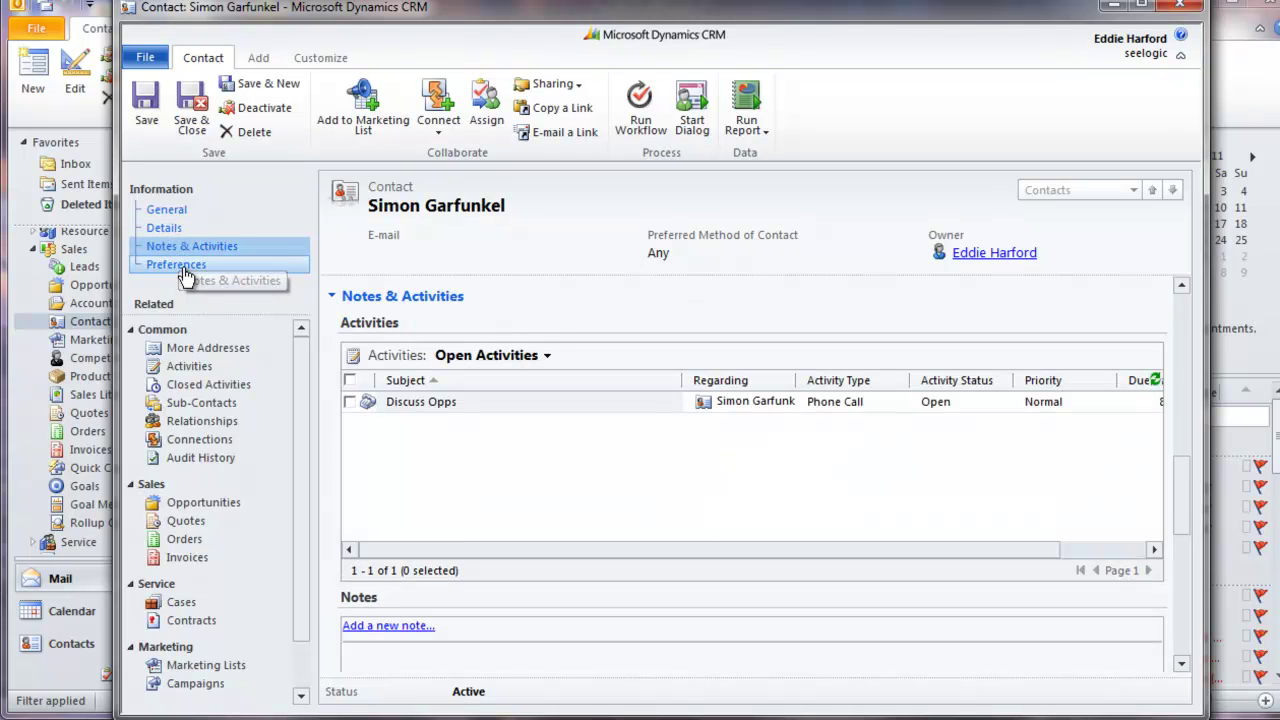
{"action": "left_click", "coordinate": [185, 275]}
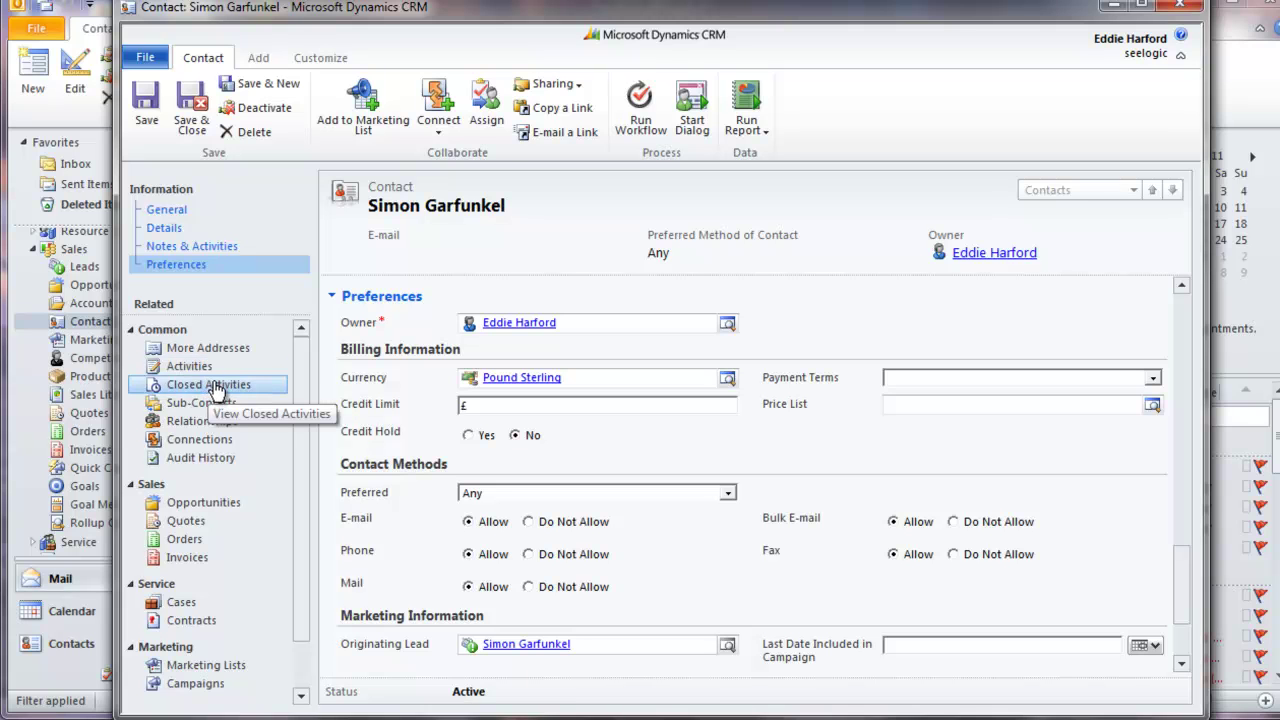
View the contact's related opportunities and the "laptop Purchase" opportunity record, then close both record windows
{"action": "left_click", "coordinate": [222, 510]}
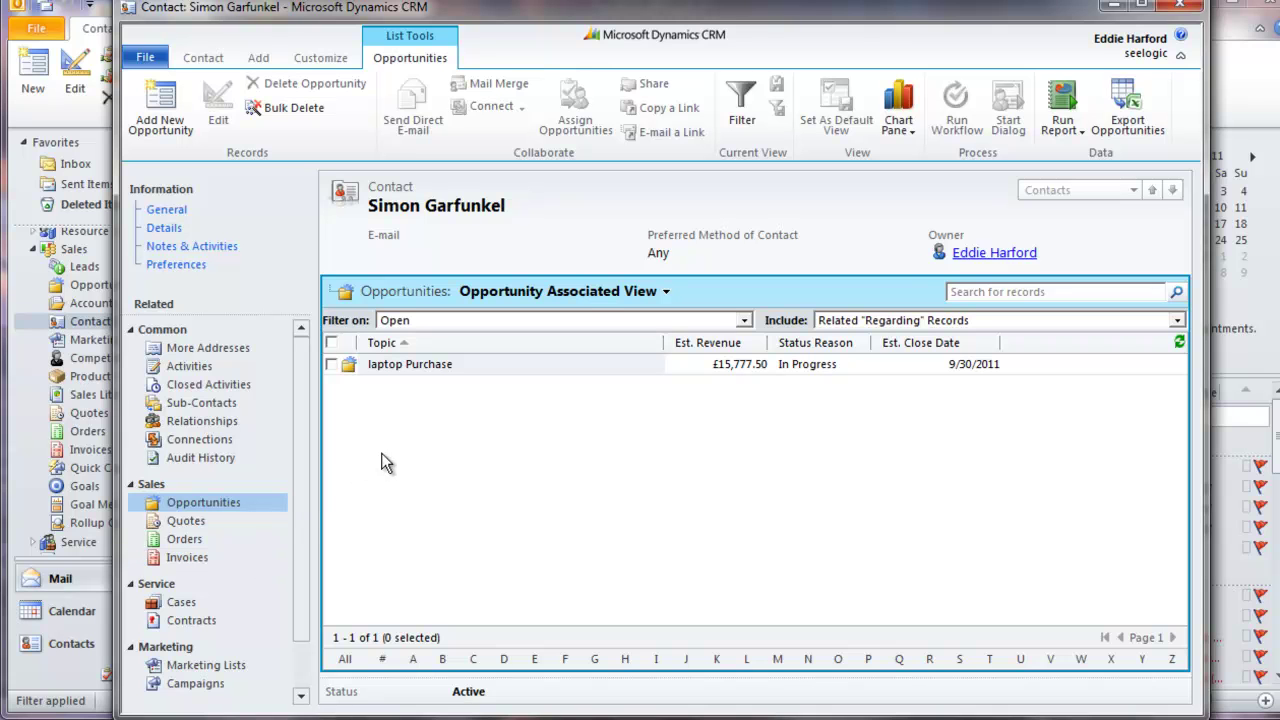
{"action": "left_click", "coordinate": [415, 366]}
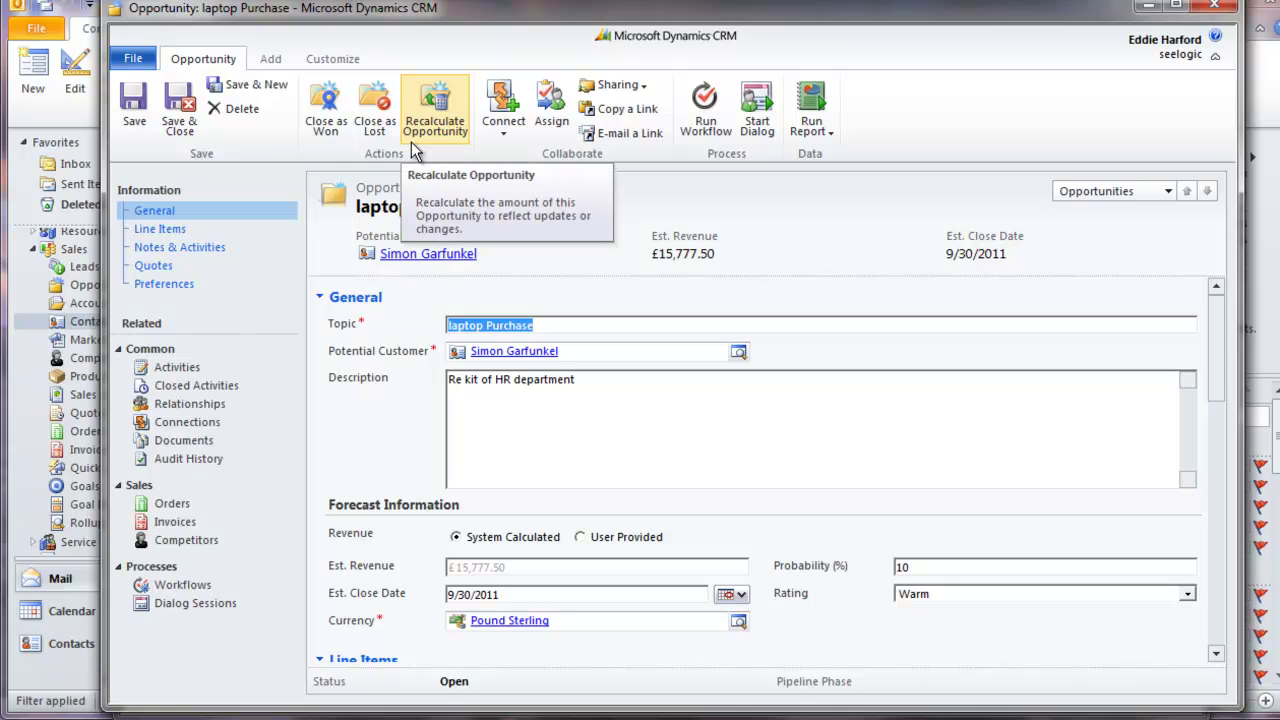
{"action": "left_click", "coordinate": [1214, 5]}
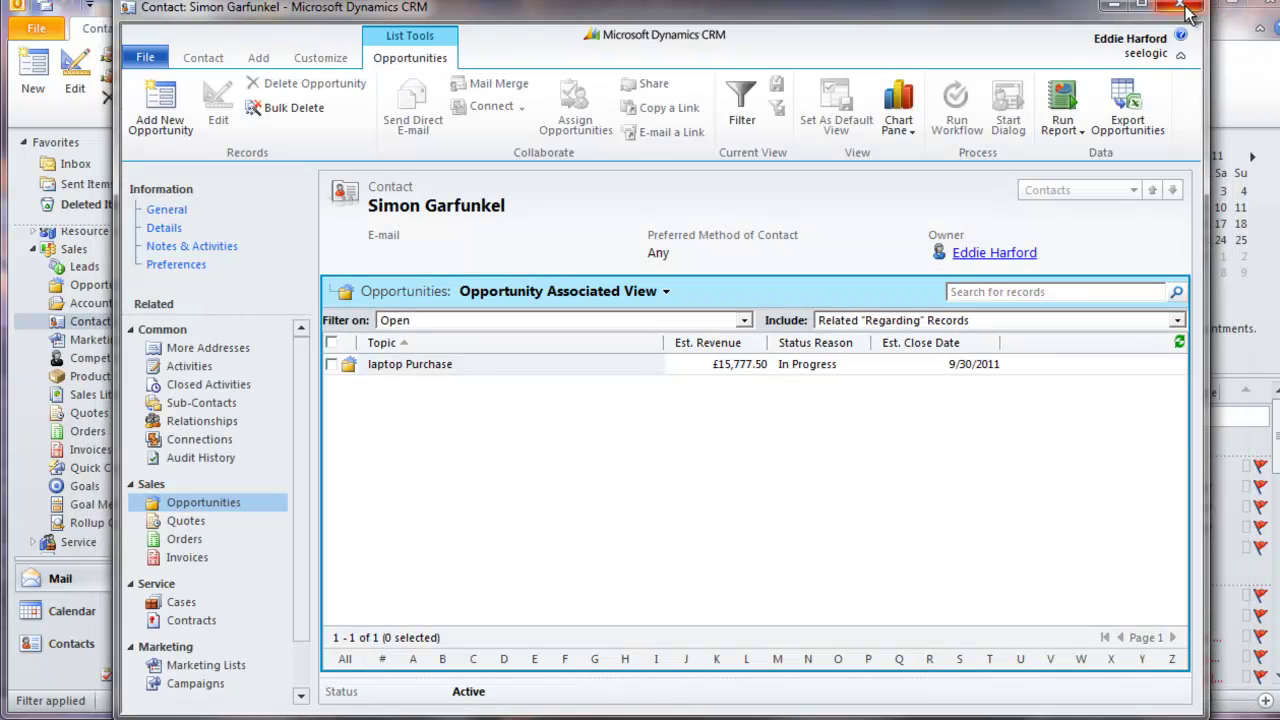
{"action": "left_click", "coordinate": [1196, 8]}
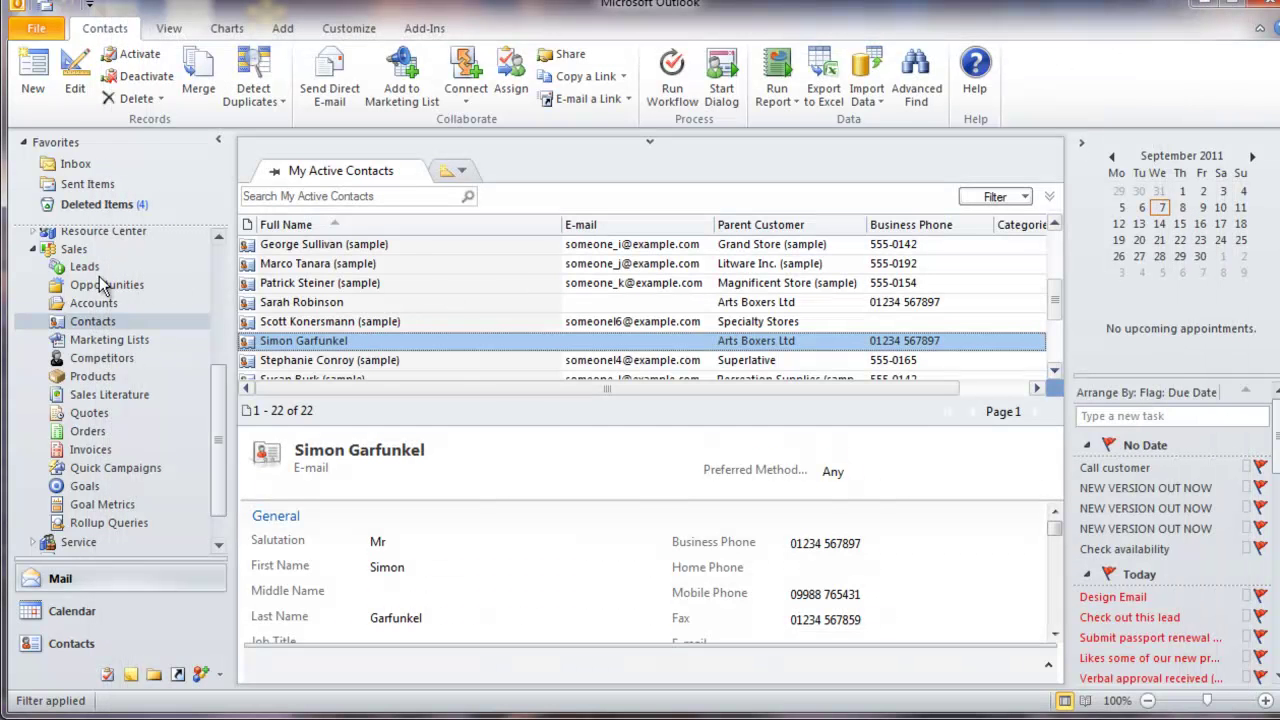
Collapse the Sales area, then open the Service area and show its full set of record types
{"action": "left_click", "coordinate": [42, 252]}
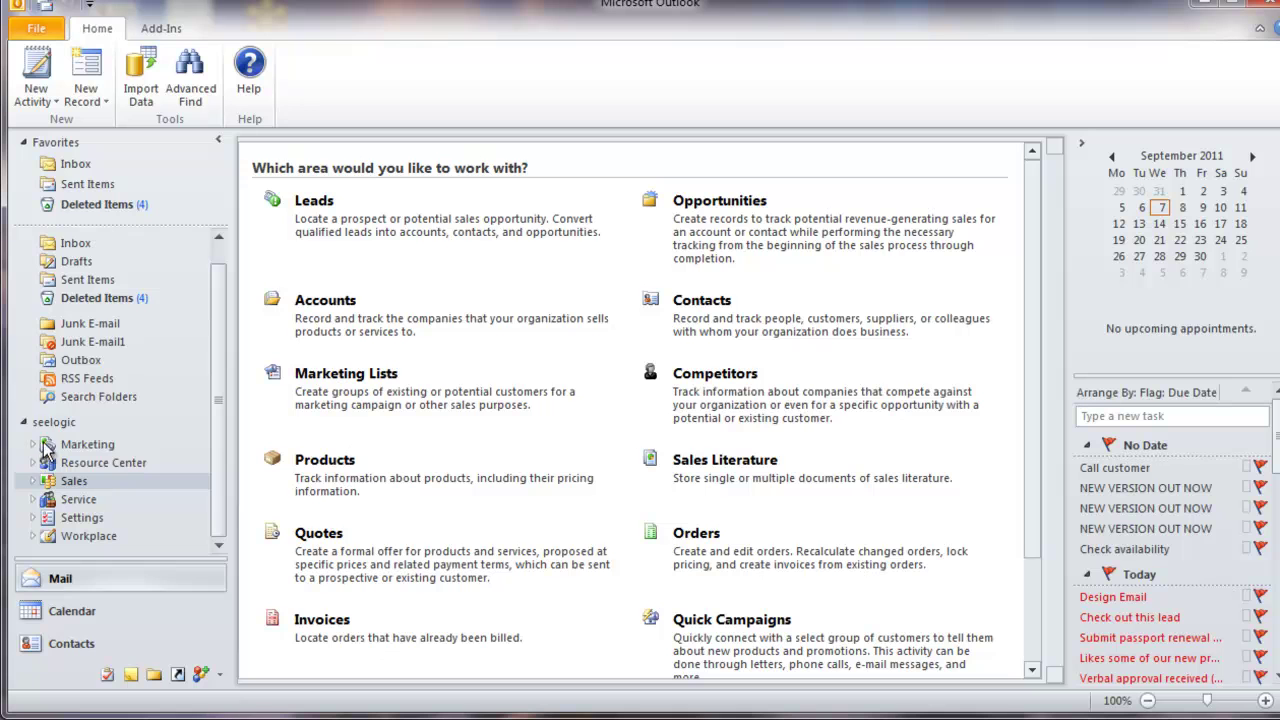
{"action": "left_click", "coordinate": [76, 500]}
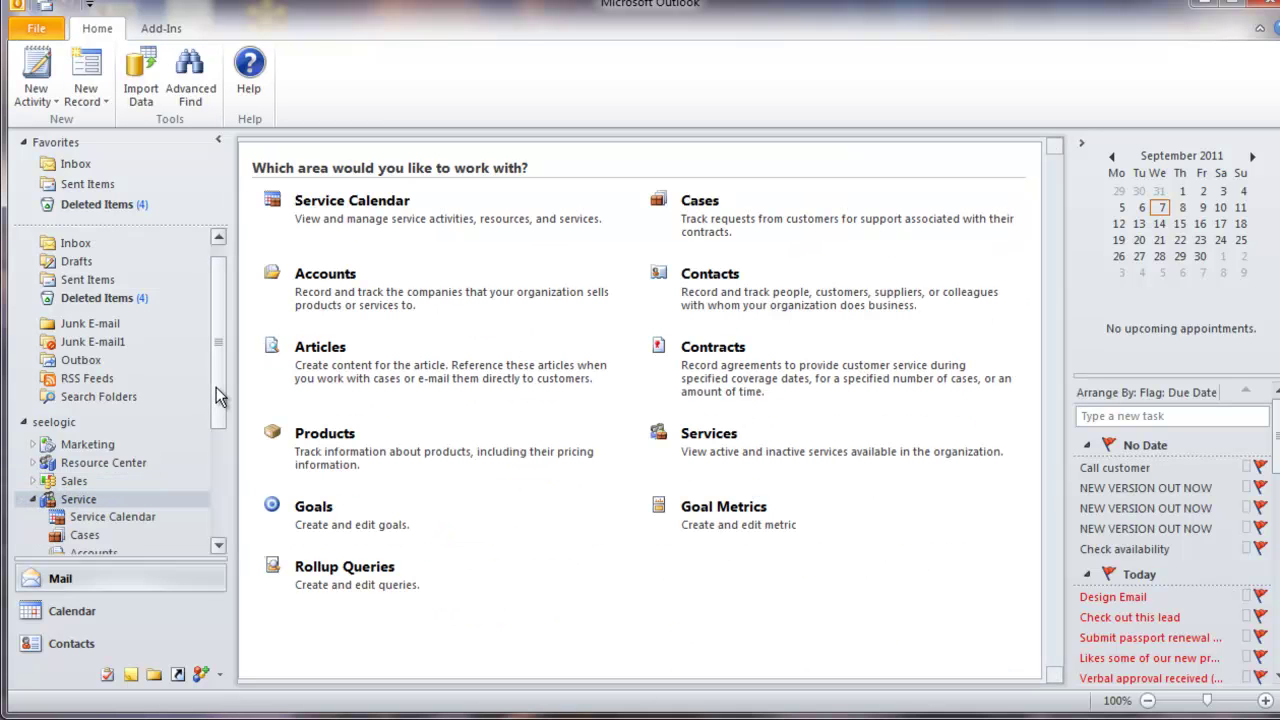
{"action": "left_click_drag", "start_coordinate": [216, 387], "coordinate": [221, 505]}
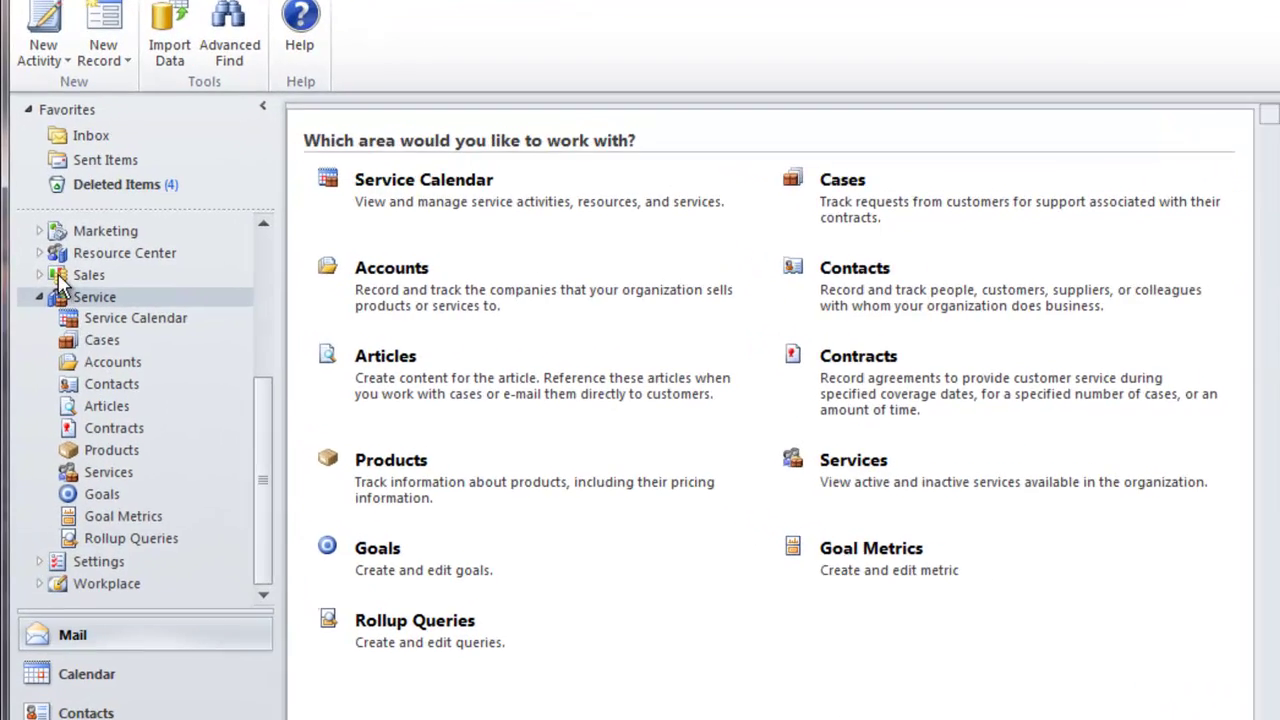
Expand the Resource Center and Settings areas to show the entries they contain
{"action": "left_click", "coordinate": [33, 261]}
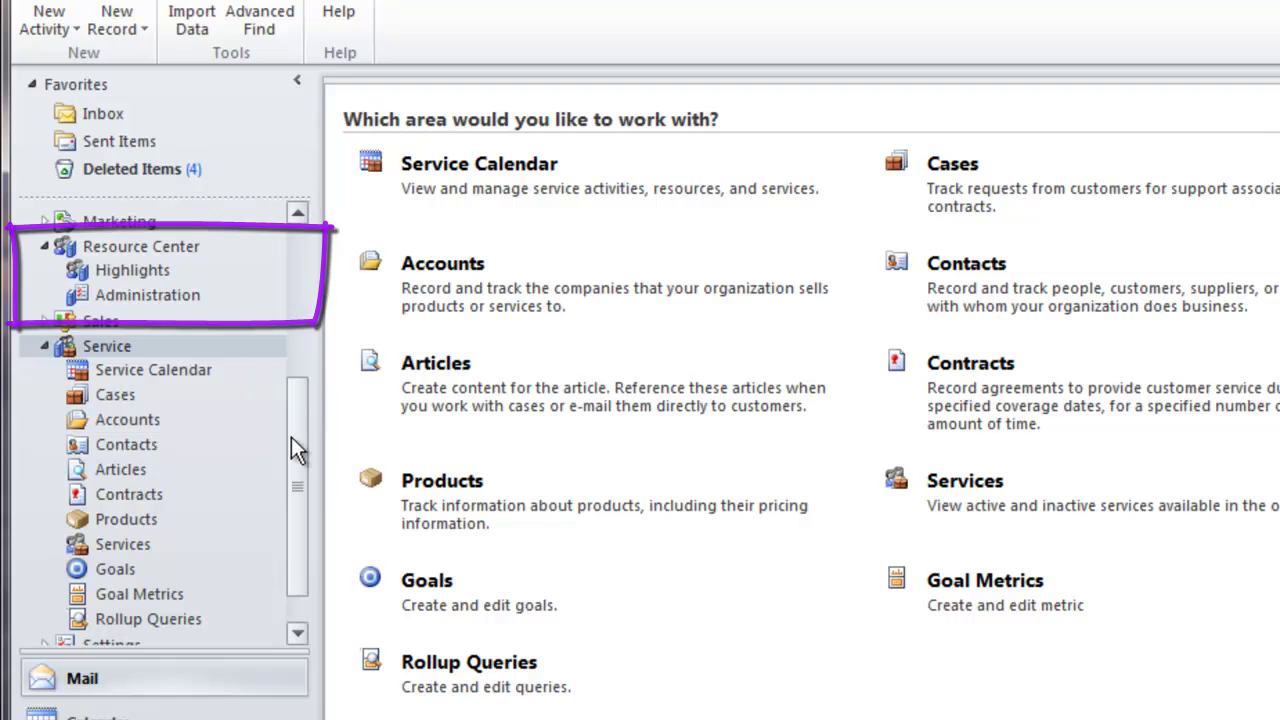
{"action": "left_click_drag", "start_coordinate": [299, 438], "coordinate": [298, 471]}
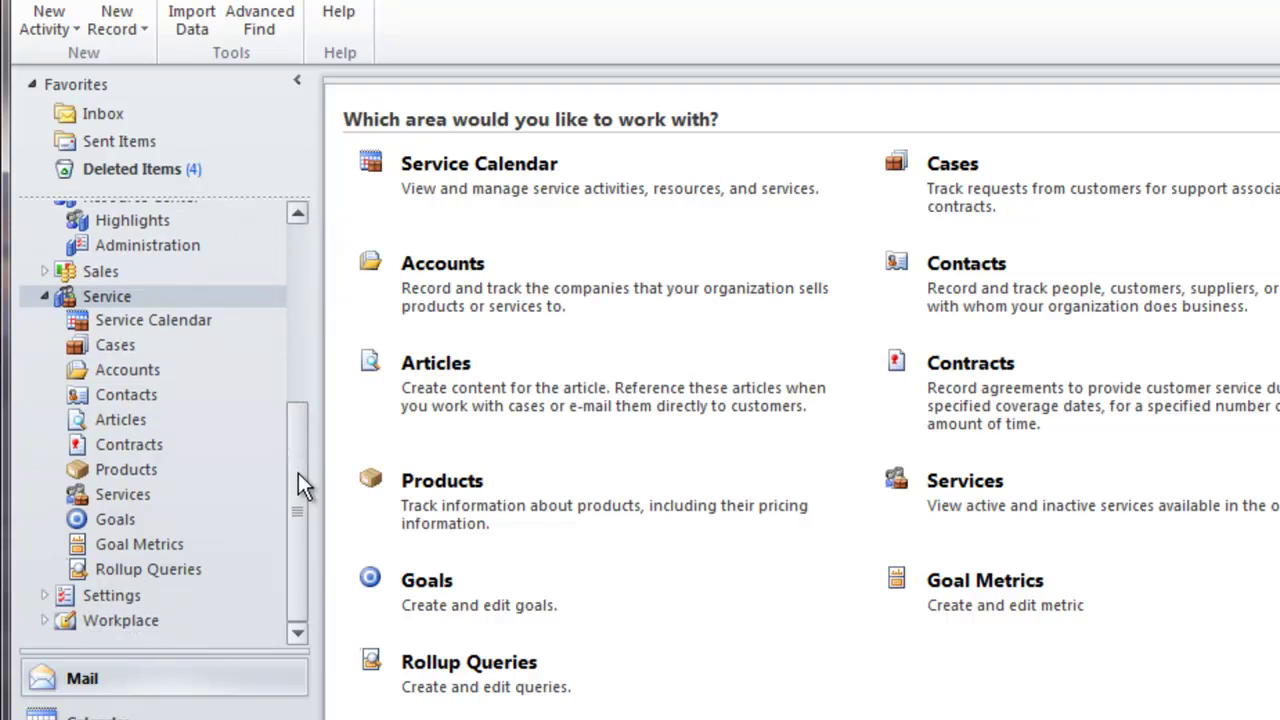
{"action": "left_click", "coordinate": [44, 595]}
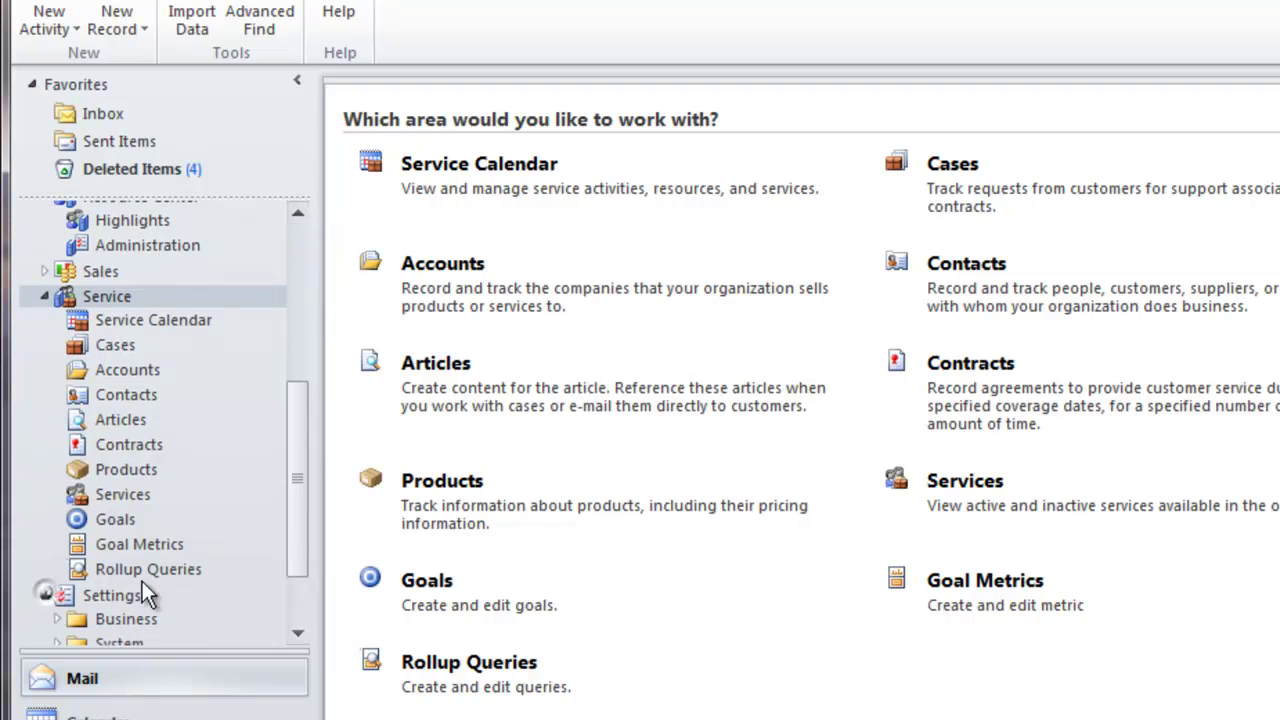
{"action": "left_click_drag", "start_coordinate": [297, 501], "coordinate": [297, 549]}
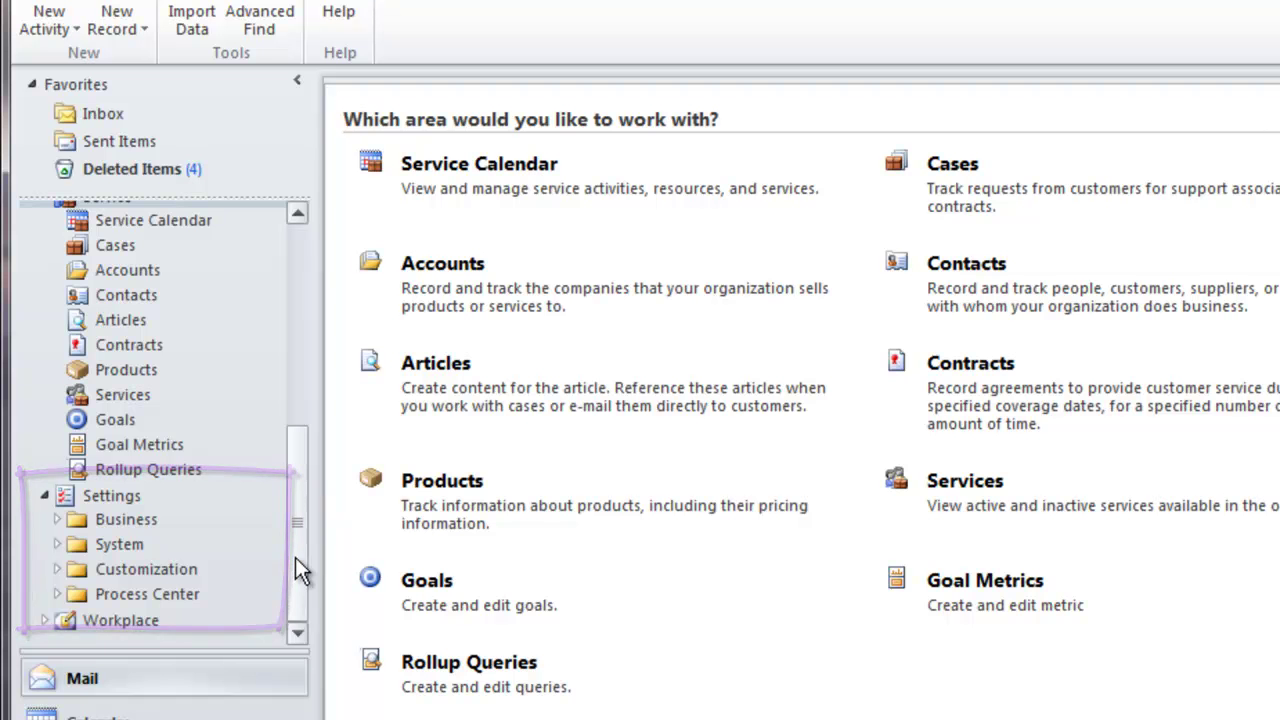
{"action": "left_click_drag", "start_coordinate": [299, 490], "coordinate": [271, 489]}
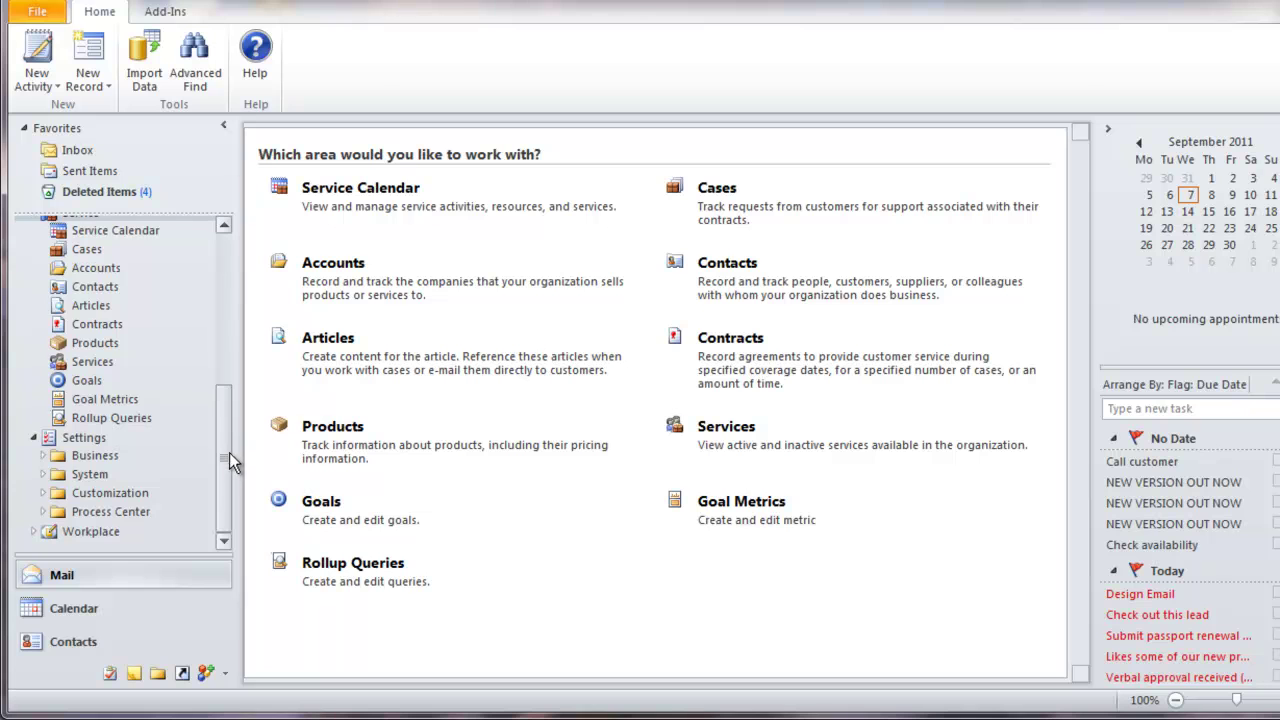
Expand the Workplace area and its My Work group, then open the dashboards
{"action": "left_click", "coordinate": [35, 532]}
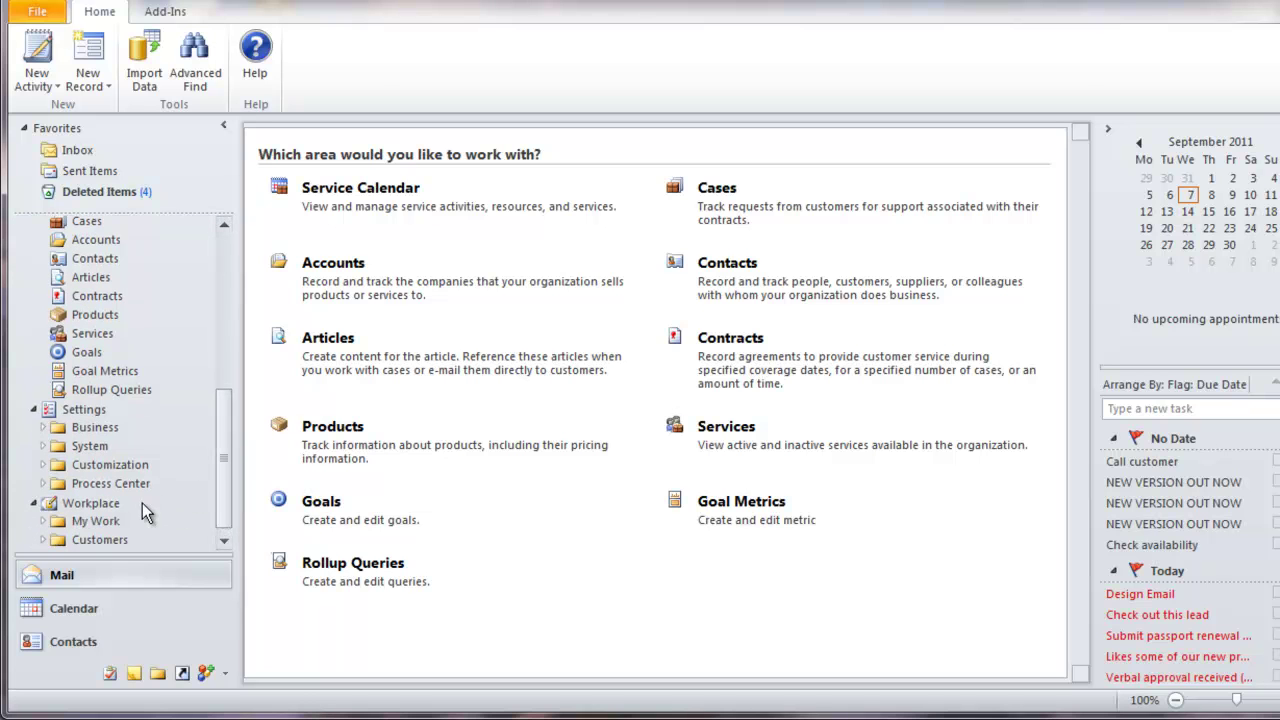
{"action": "left_click", "coordinate": [43, 521]}
{"action": "left_click", "coordinate": [115, 409]}
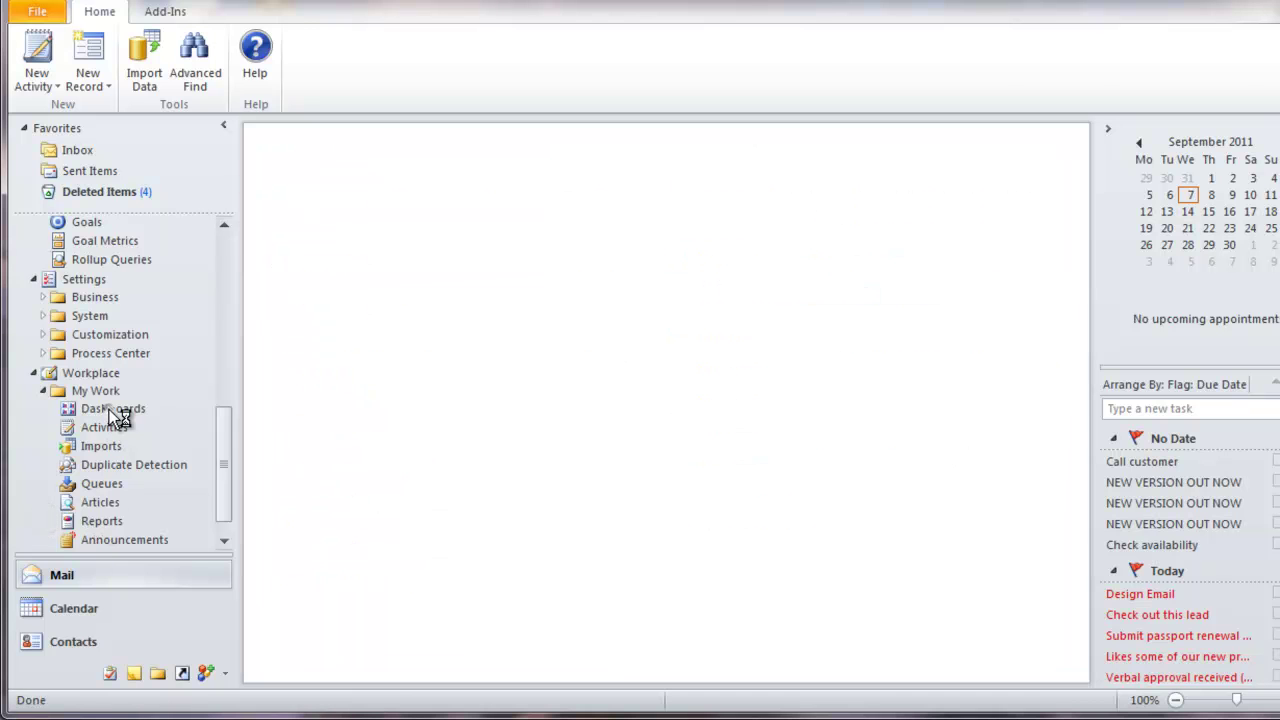